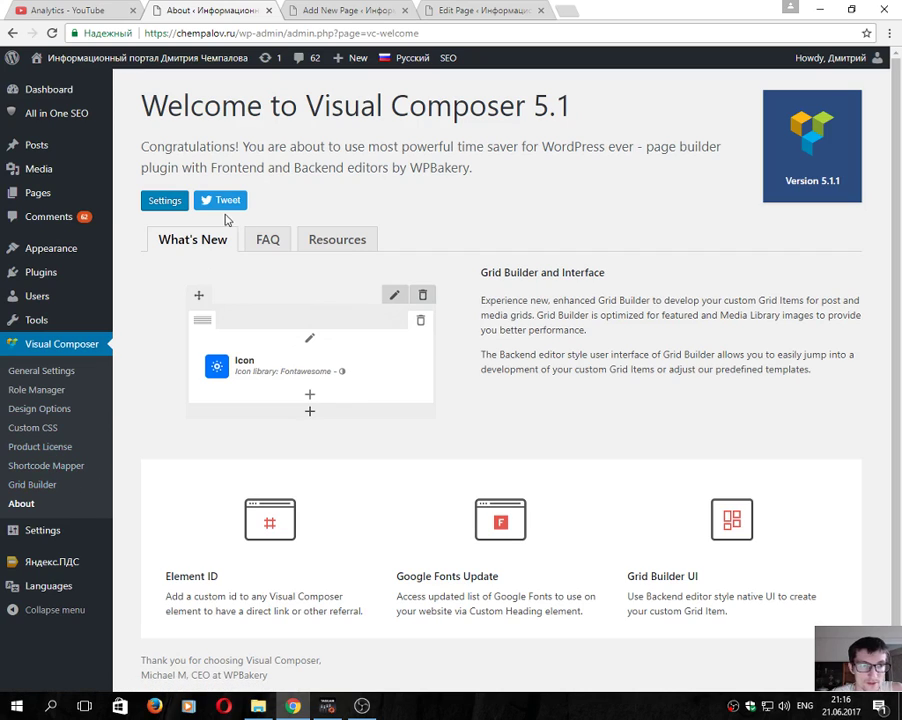
- On the new page being created, correct the capitalisation of the title so it reads "About us"
mouse_move(48, 195)
left_click(327, 7)
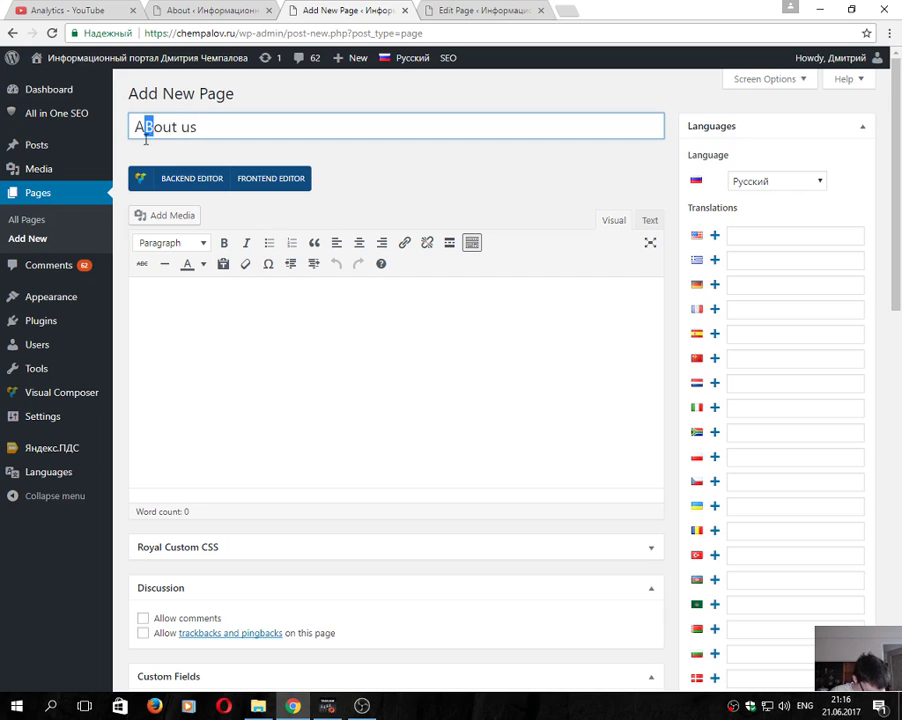
type("b")
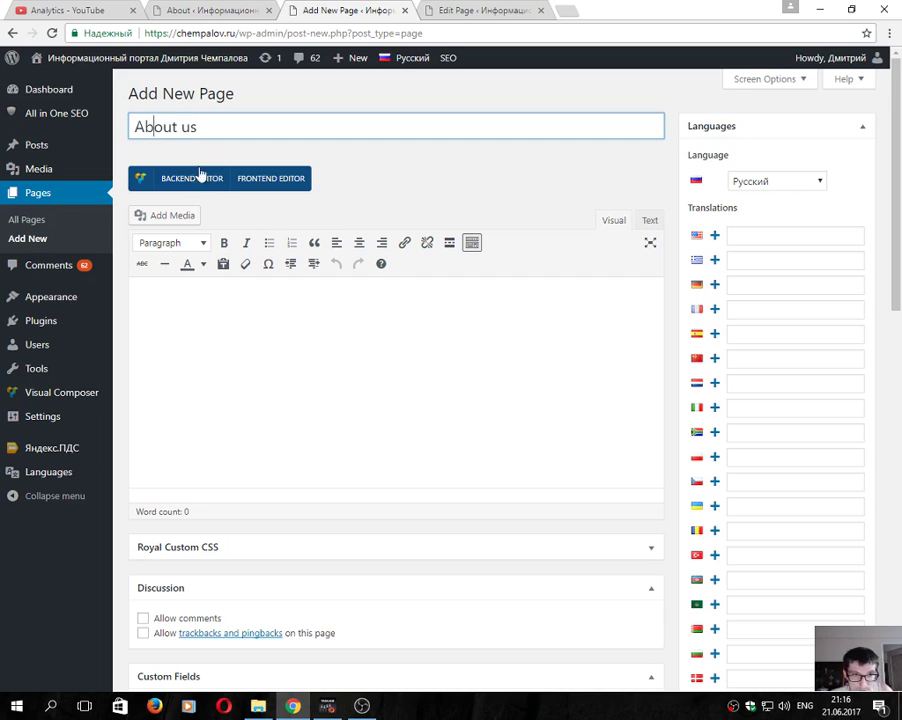
- Open a preview of the example page that is already being edited in the other browser tab
left_click(449, 8)
scroll(747, 259, "down", 10)
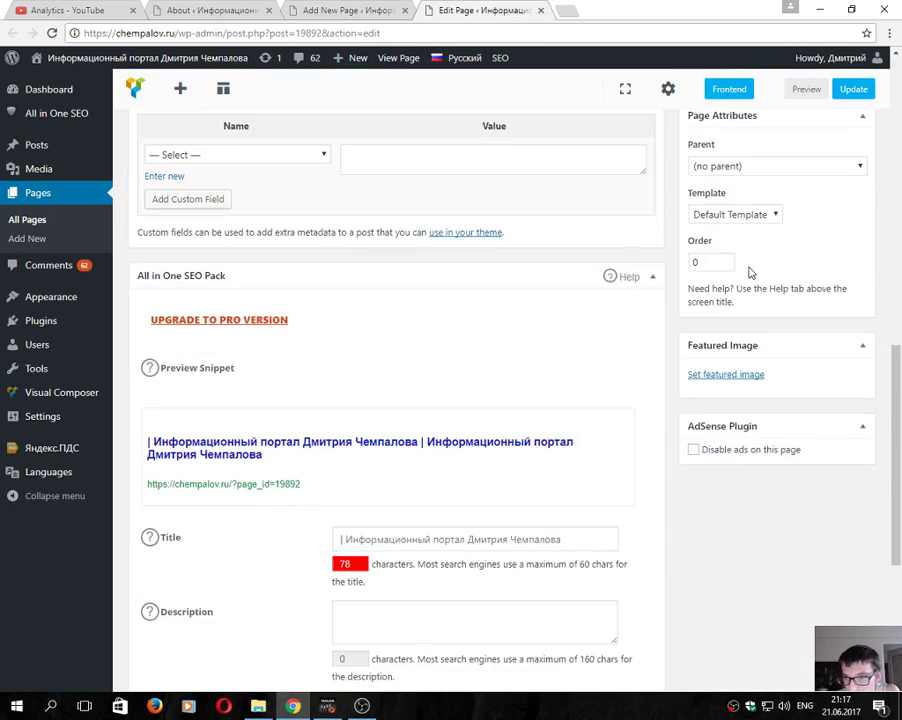
scroll(744, 214, "up", 3)
left_click(836, 251)
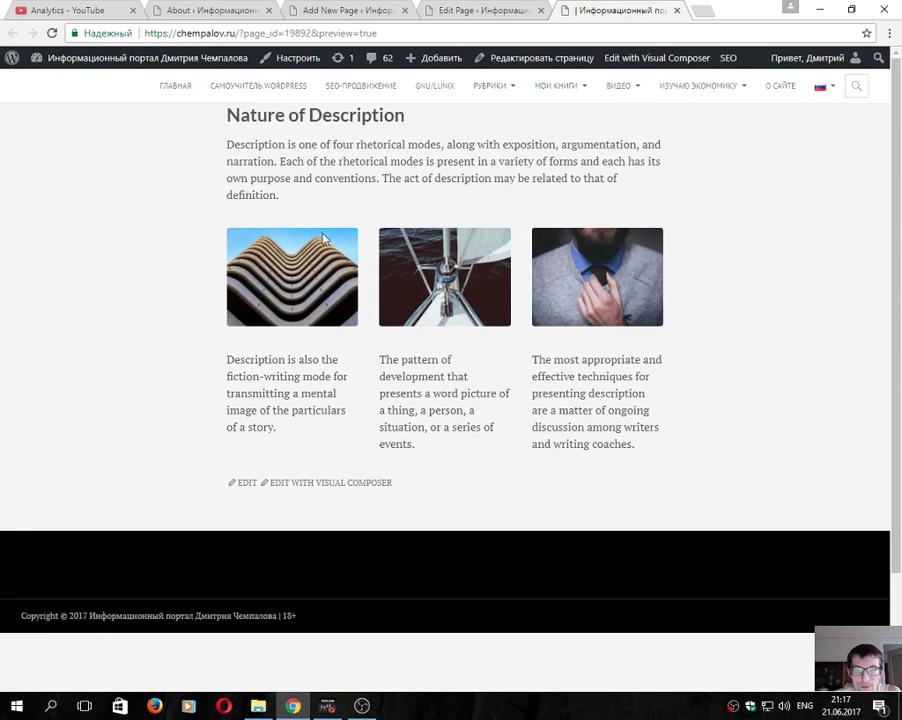
- Return to the new "About us" page, switch it to the Visual Composer backend editor and add an empty Row
left_click(348, 10)
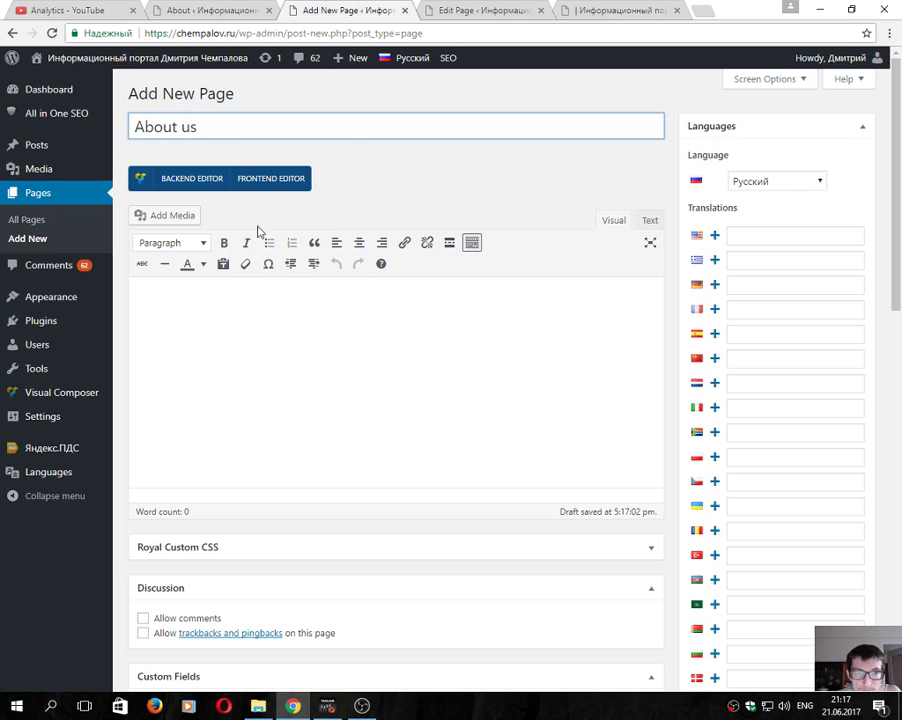
left_click(252, 325)
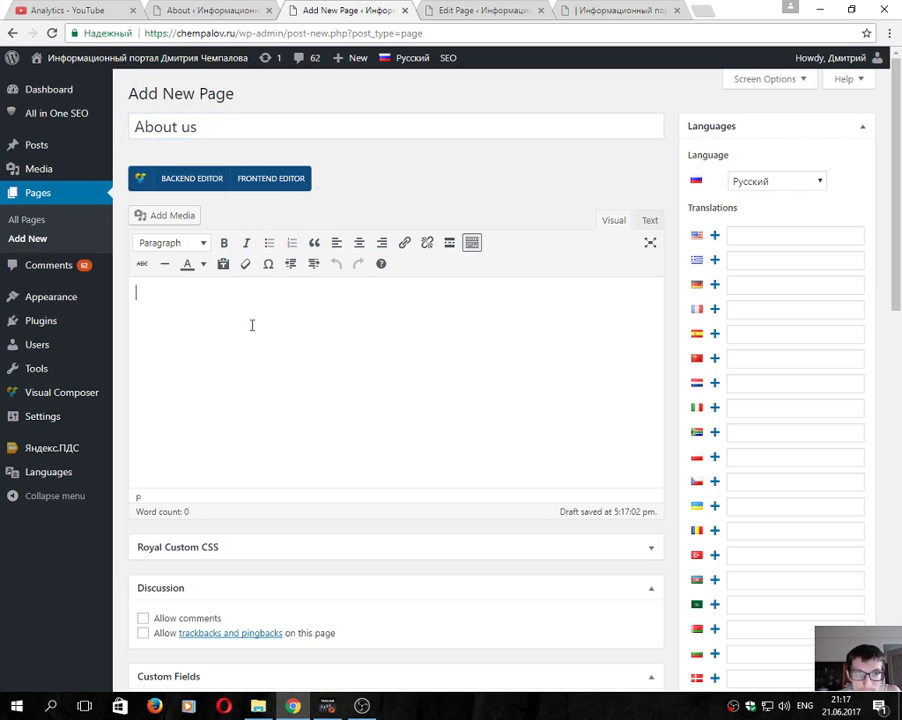
left_click(192, 180)
left_click(255, 522)
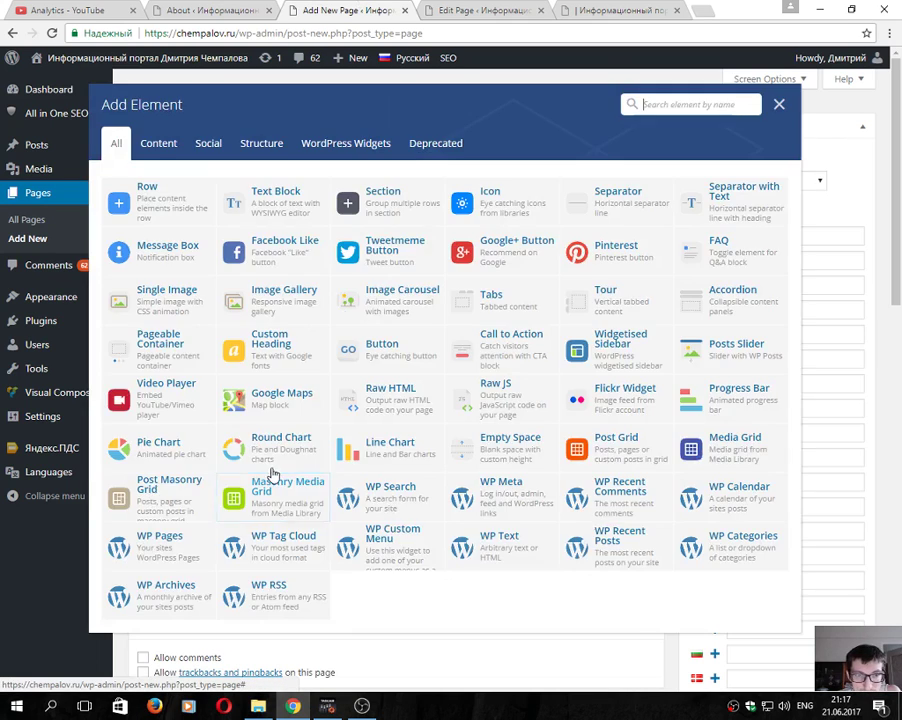
left_click(162, 211)
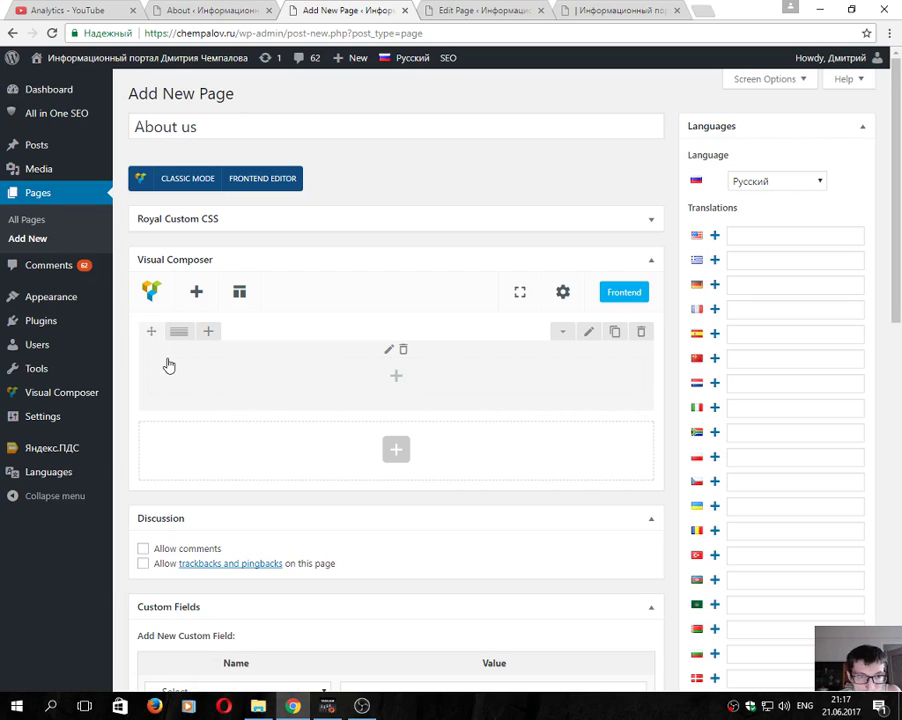
- Add a Custom Heading inside the row, keeping custom text as its source, and set its text to "OUR TEAM"
left_click(397, 378)
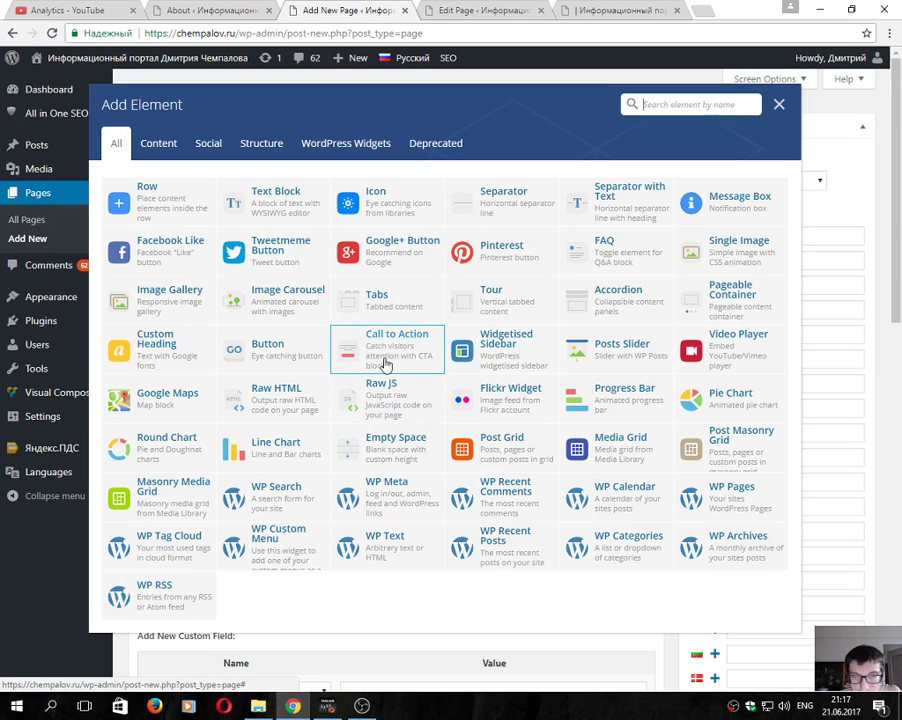
left_click(145, 357)
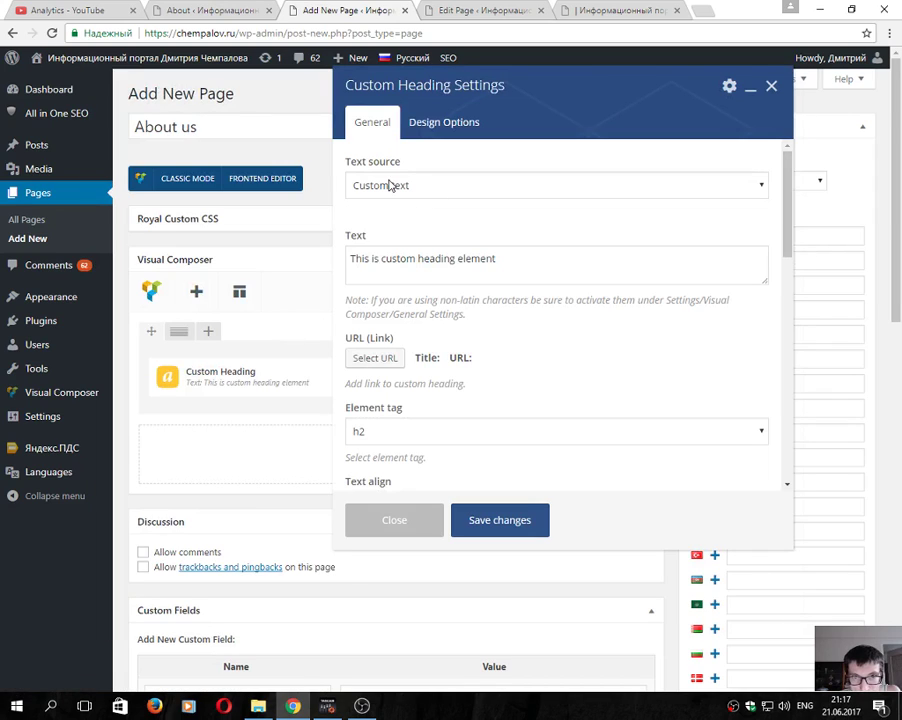
left_click(385, 186)
left_click(396, 202)
left_click(400, 258)
left_click_drag(492, 258, 270, 241)
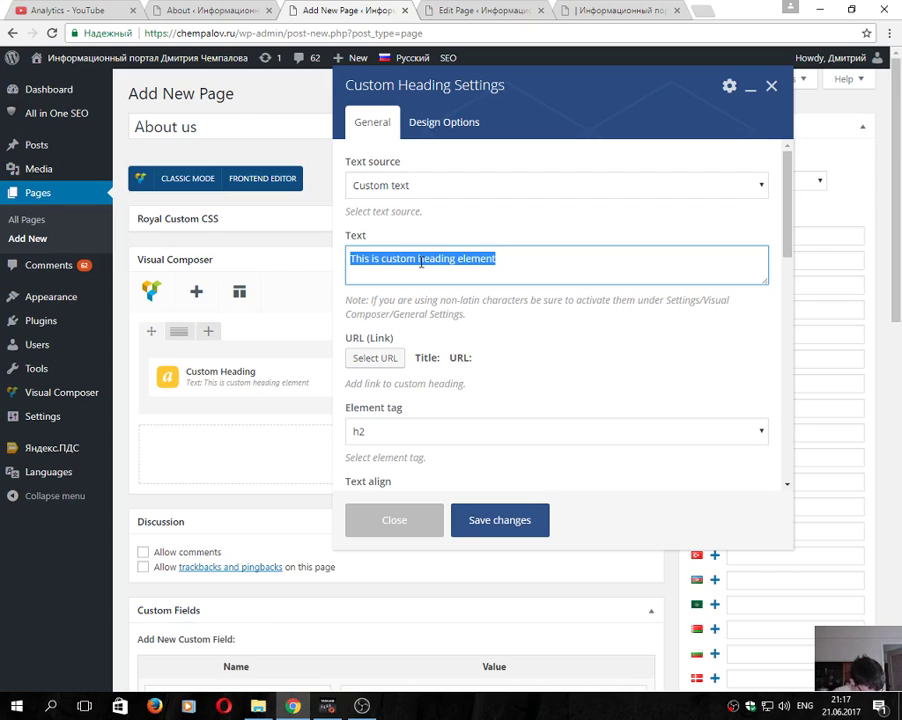
type("OUR TEAM")
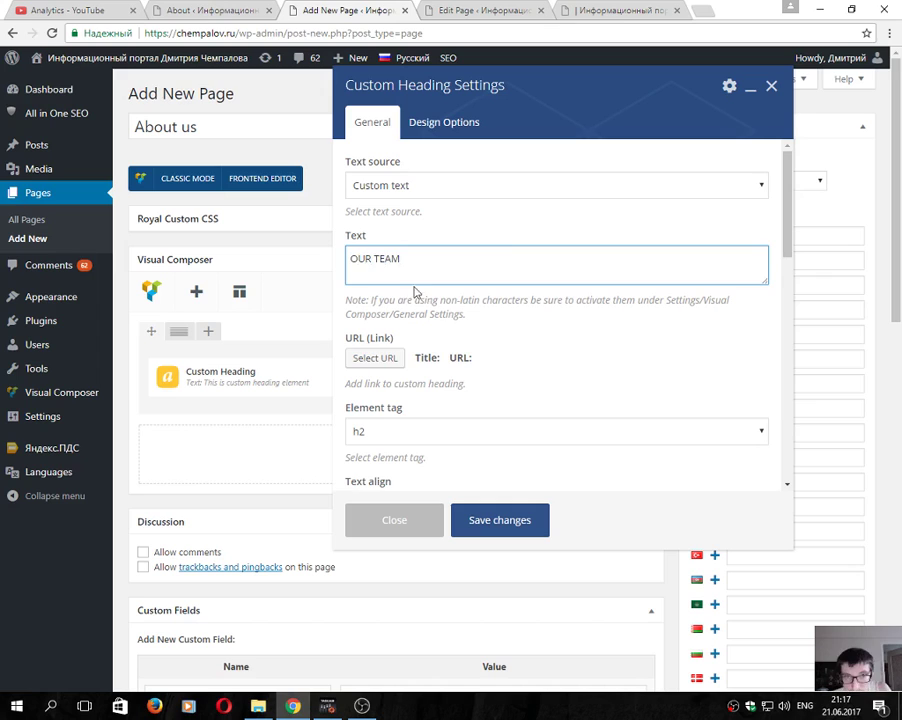
- Set the heading's font family to Advent Pro and save the heading settings
scroll(450, 320, "down", 10)
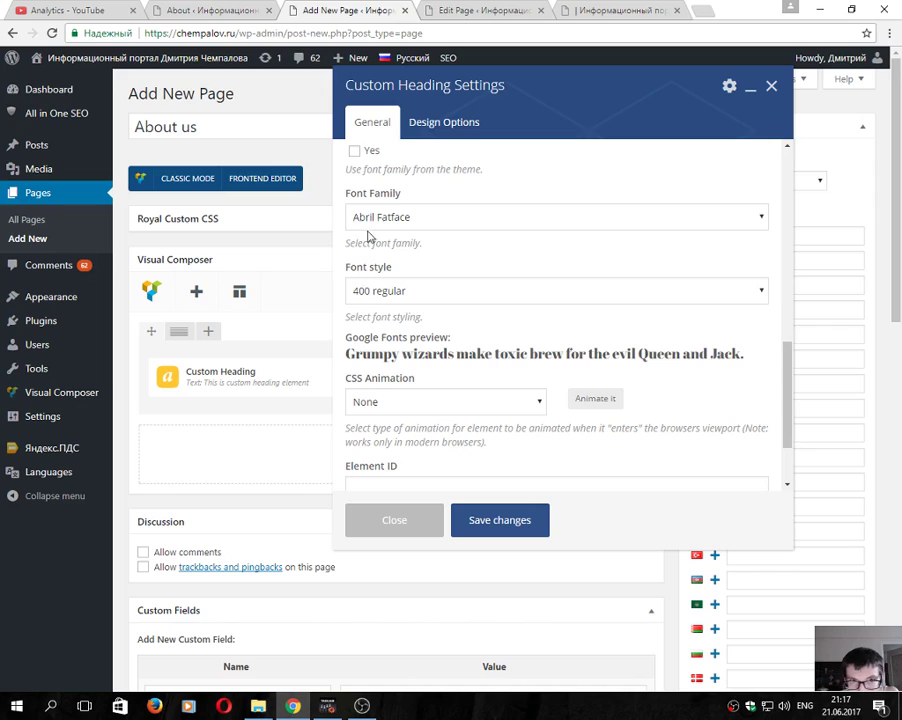
left_click(409, 222)
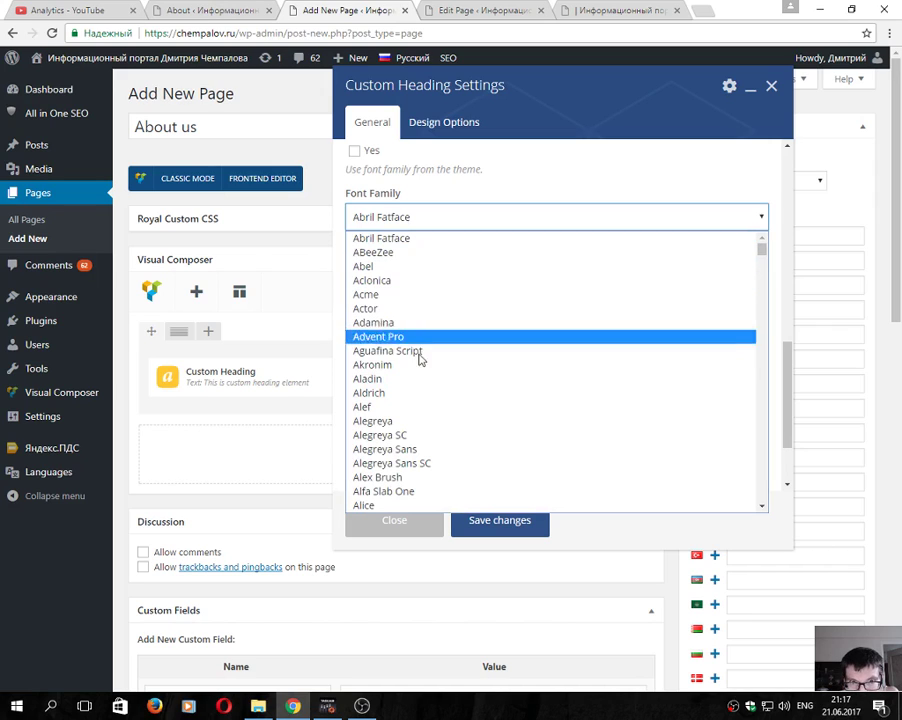
left_click(419, 340)
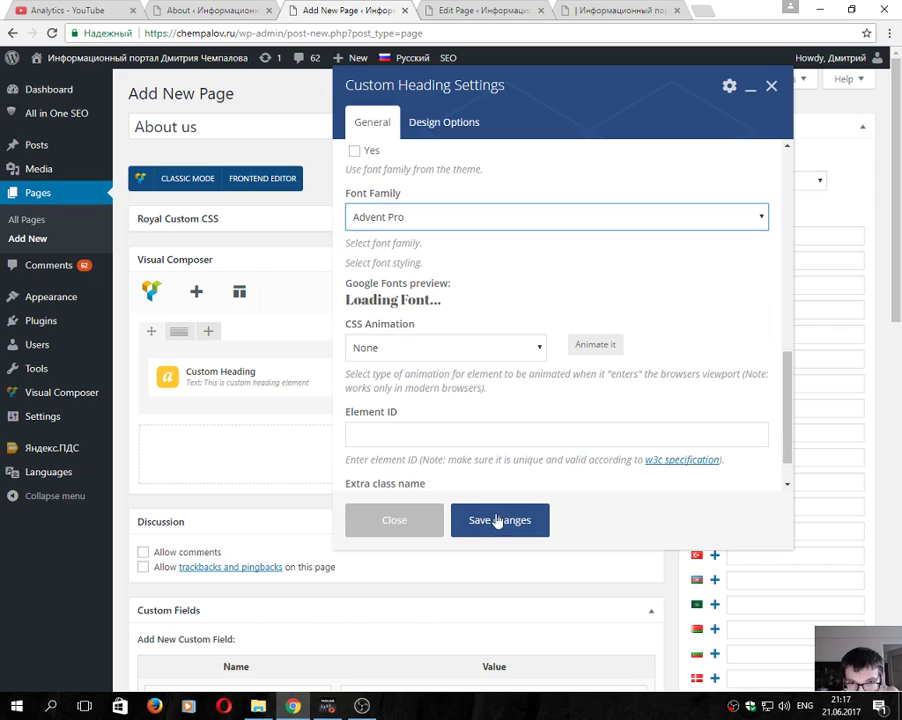
left_click(500, 522)
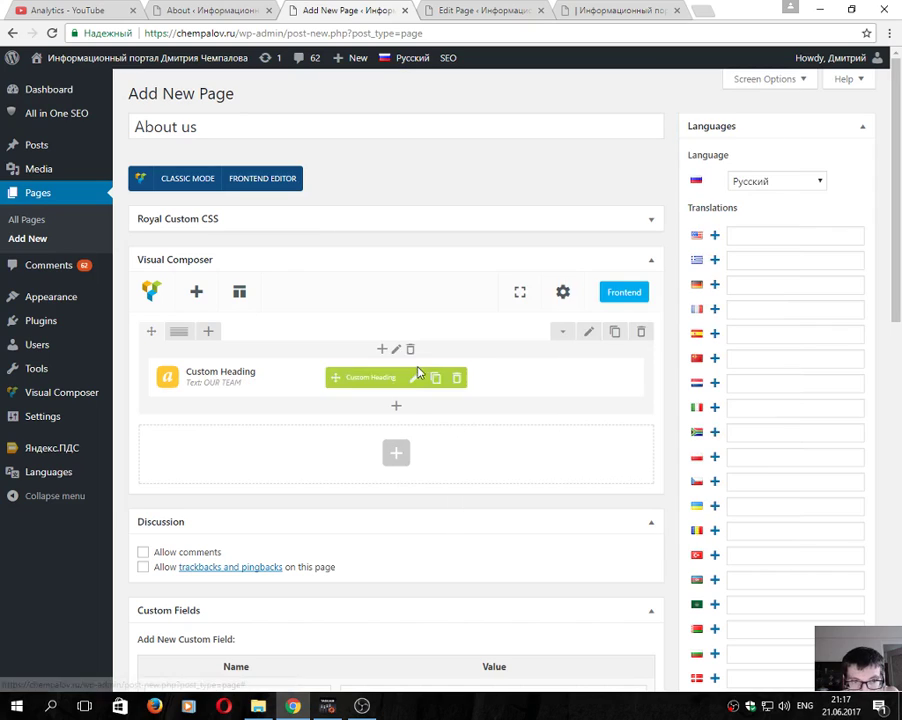
- Add a Text Block below the OUR TEAM heading and save it with its default placeholder text
mouse_move(257, 390)
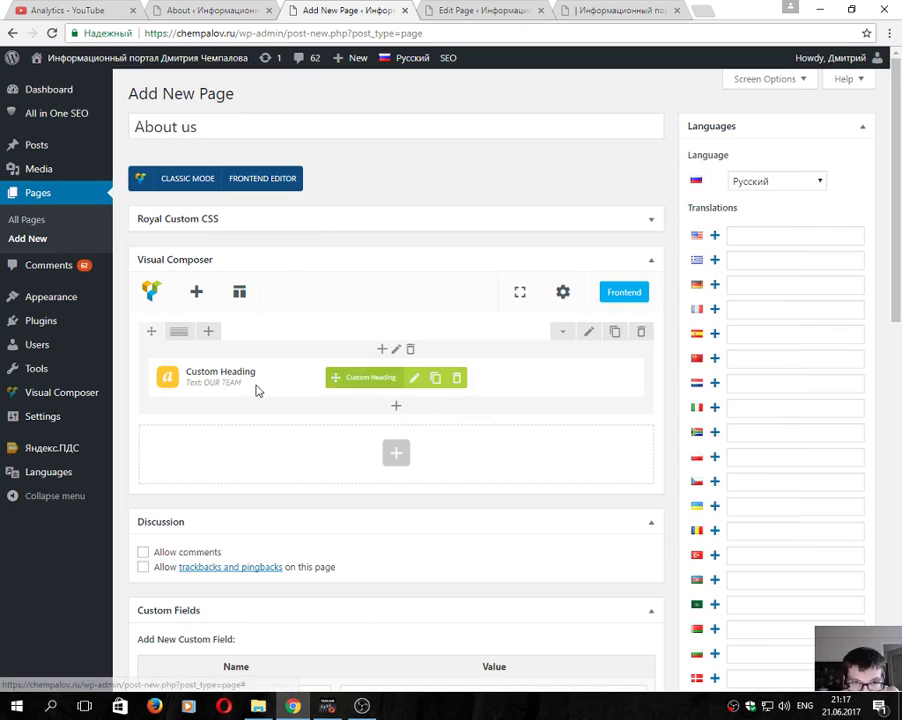
left_click(395, 406)
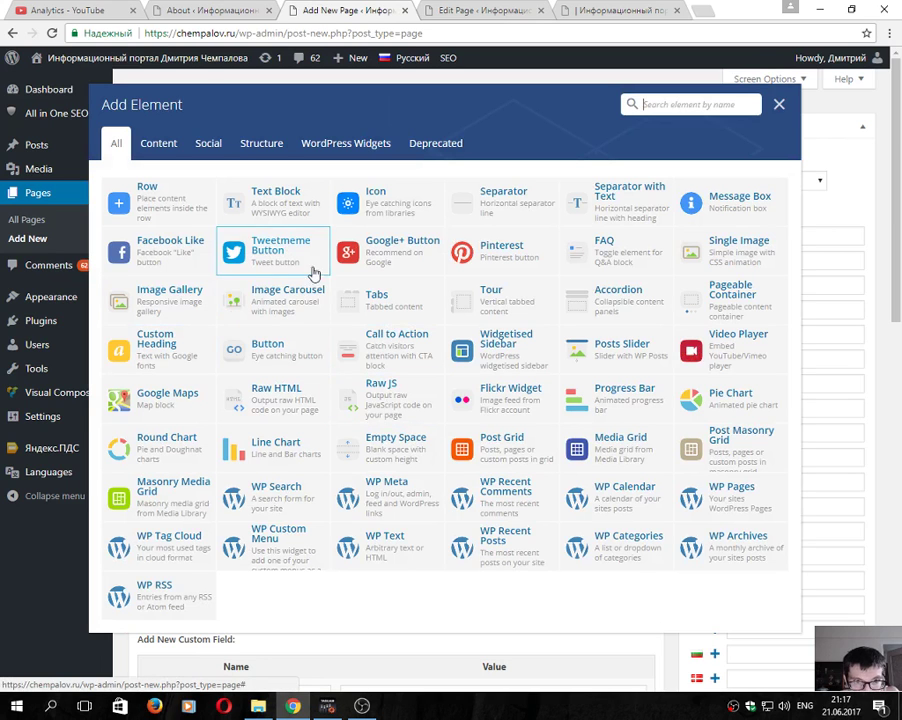
left_click(162, 148)
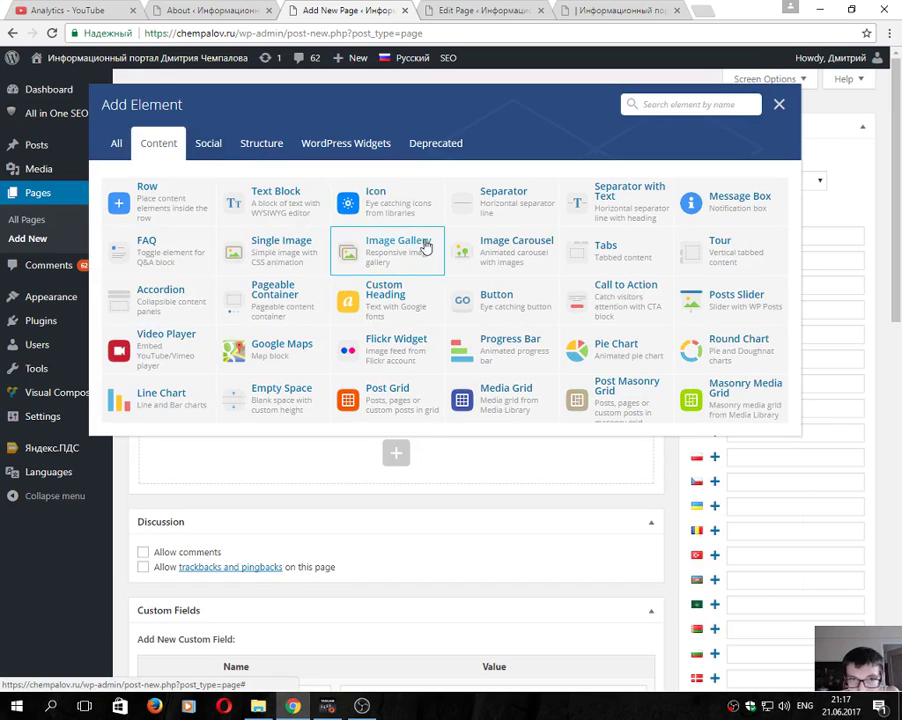
left_click(287, 195)
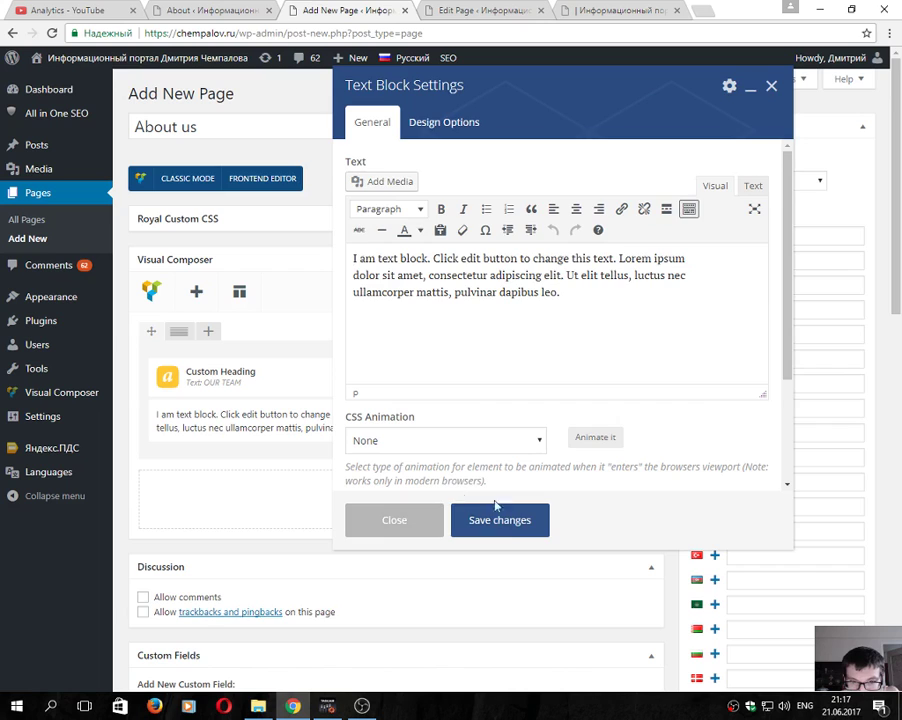
left_click(500, 520)
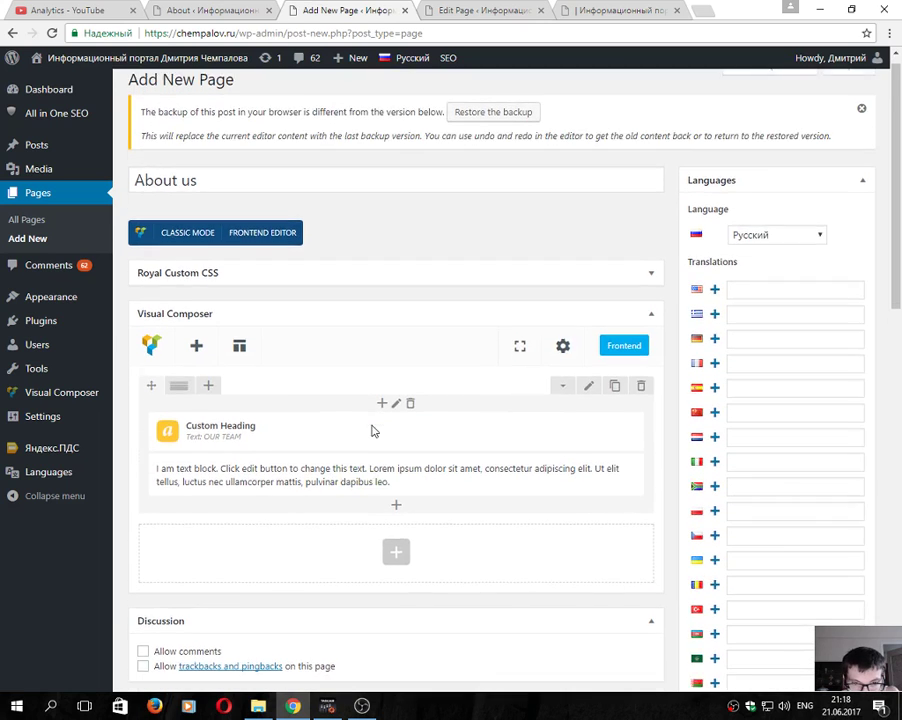
- Add an inner Row below the text block and split it into three equal columns
scroll(300, 380, "down", 2)
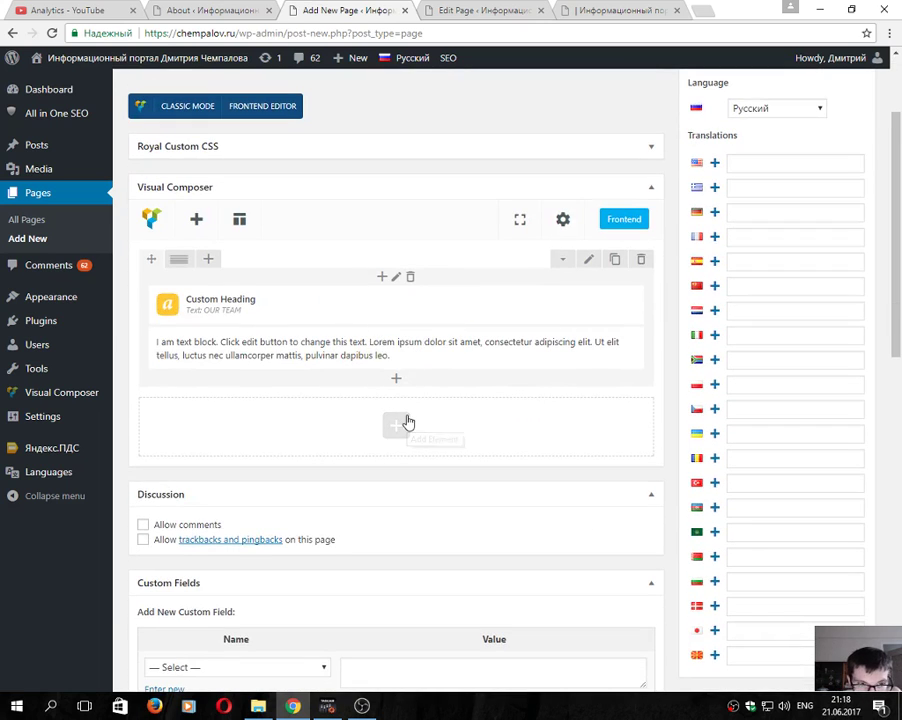
left_click(396, 379)
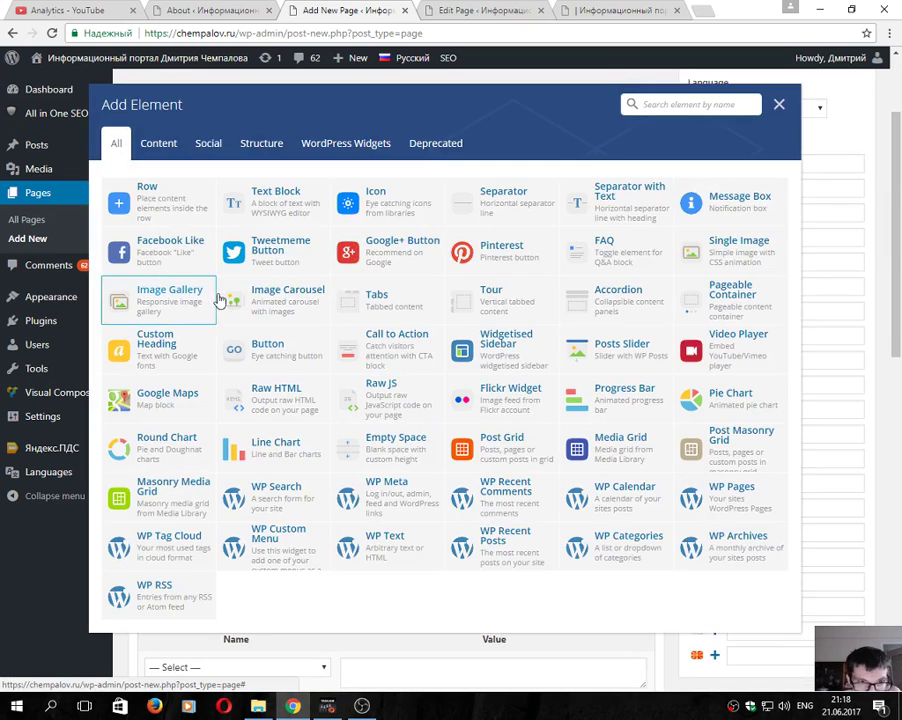
left_click(118, 203)
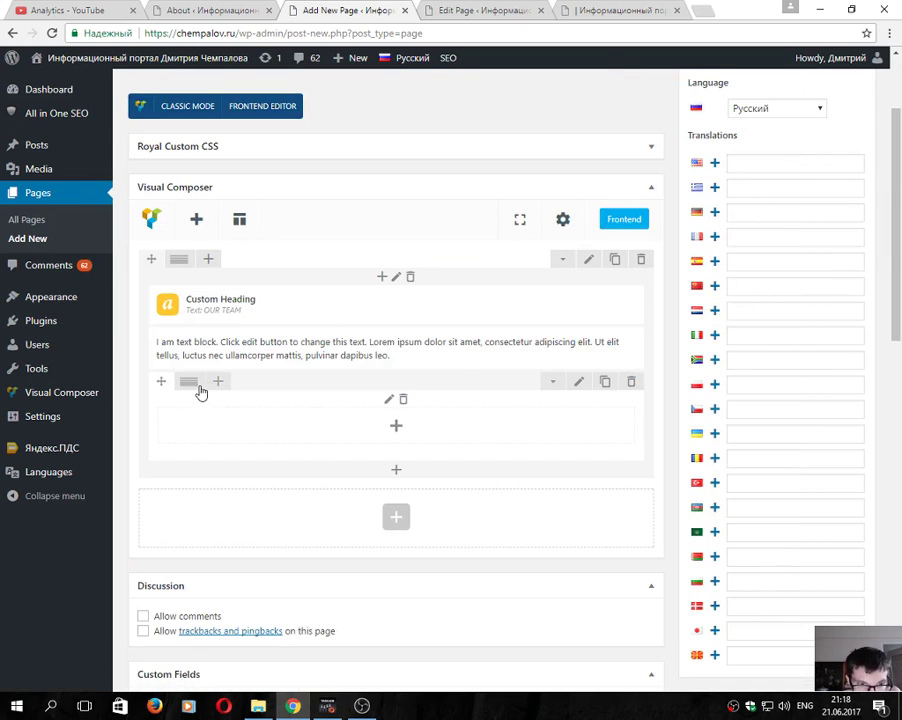
mouse_move(188, 381)
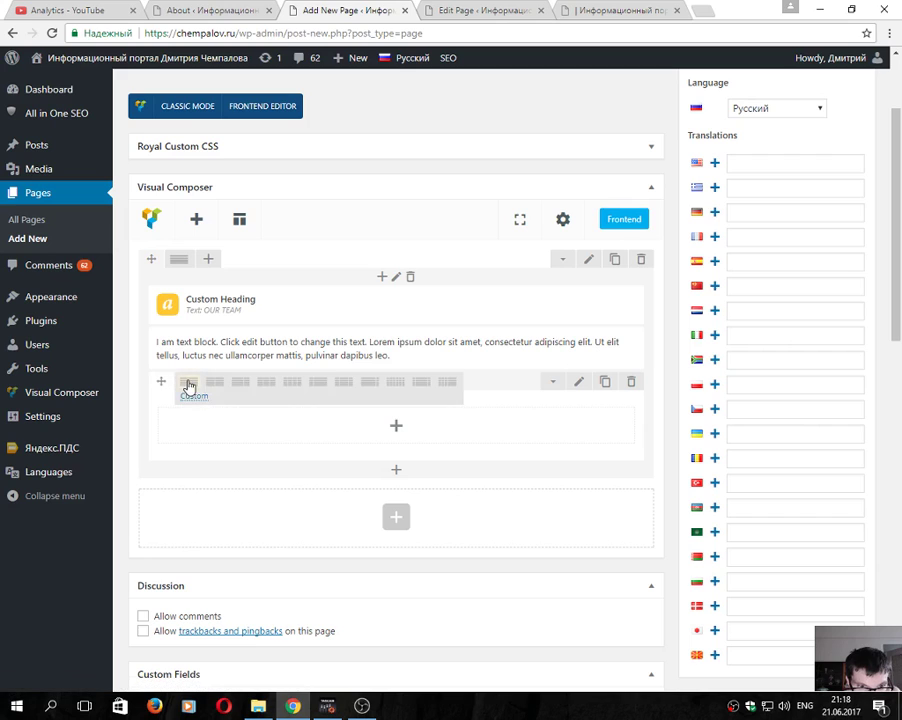
left_click(265, 388)
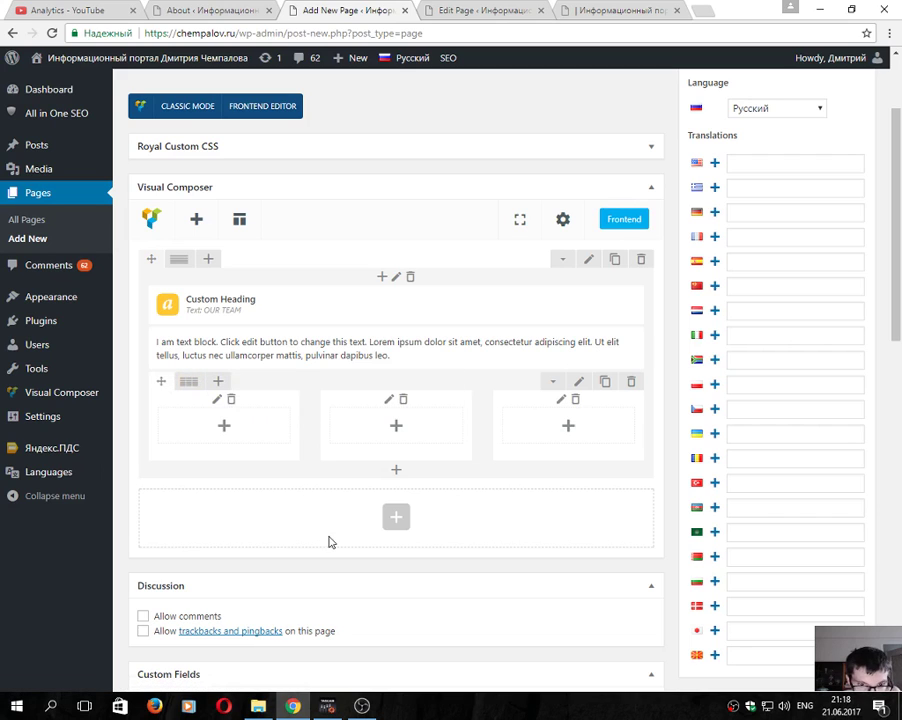
- Add a Single Image to the first column using the bearded man's portrait from the media library, and save its settings
left_click(222, 430)
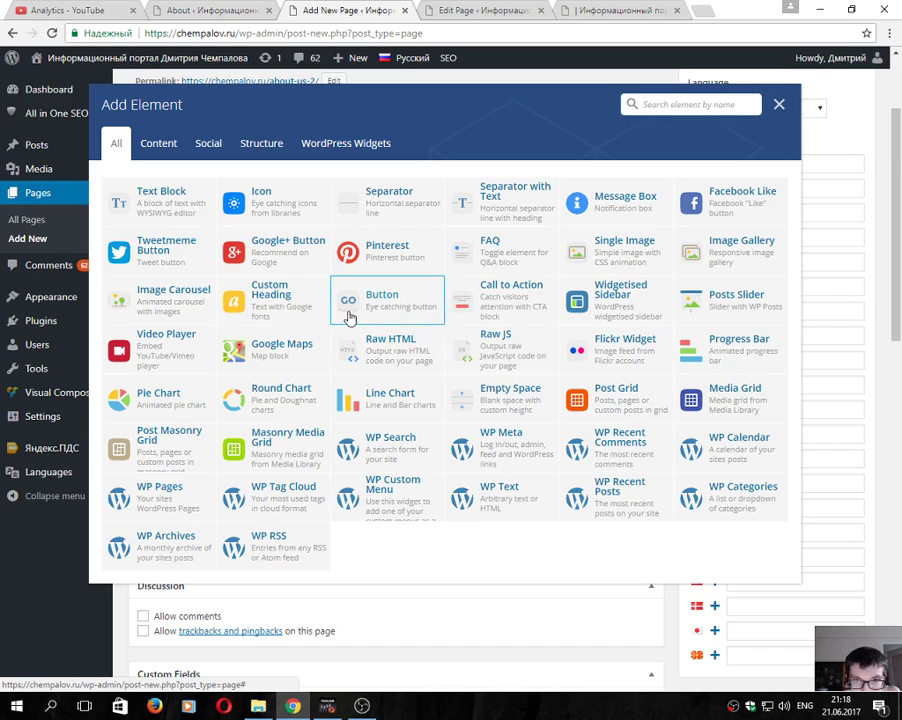
left_click(630, 252)
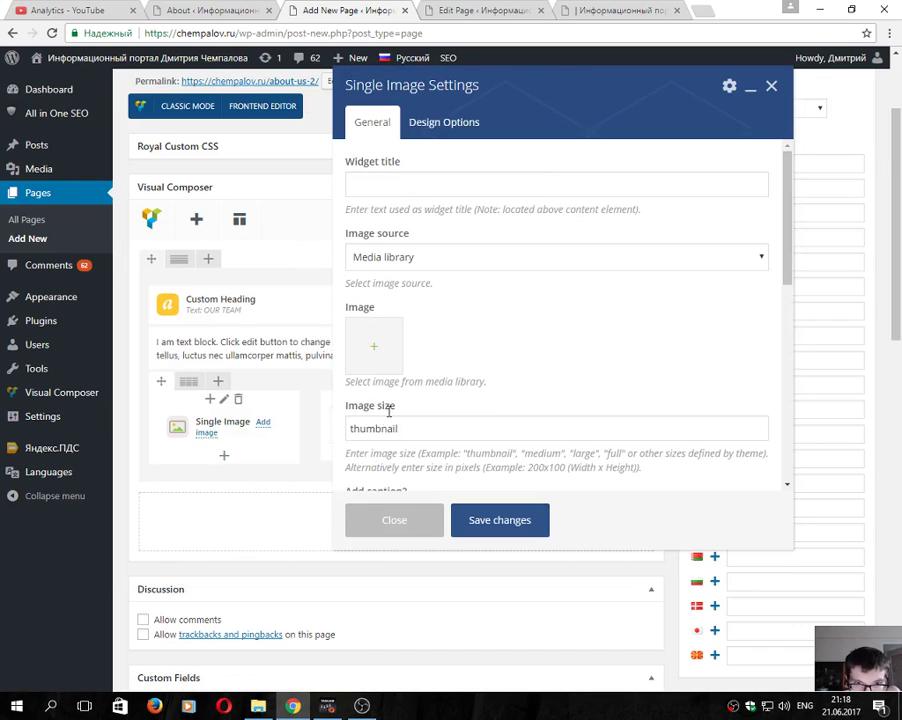
left_click(377, 355)
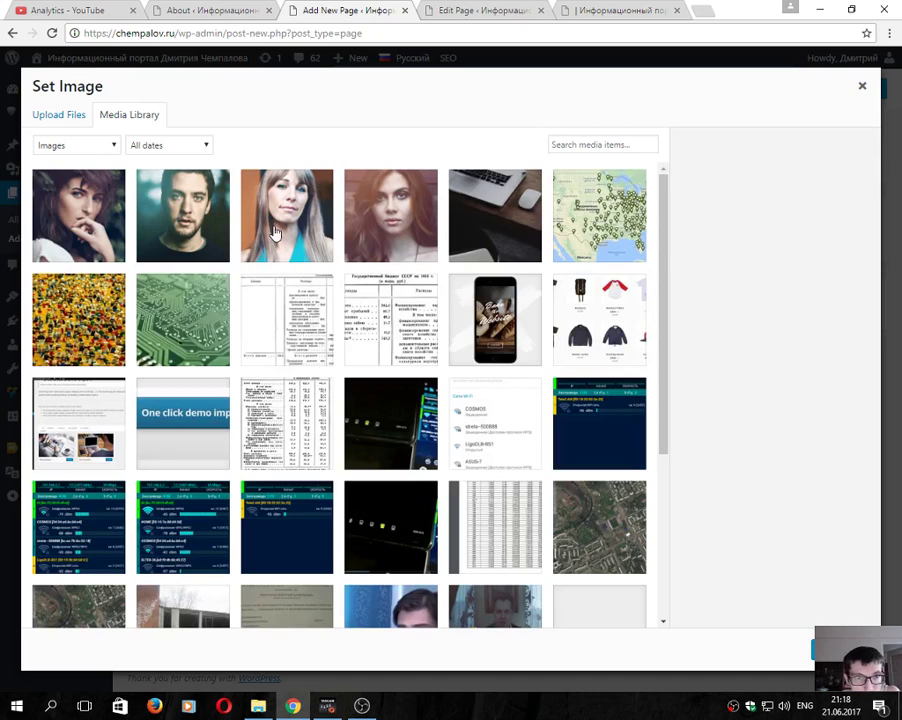
left_click(211, 233)
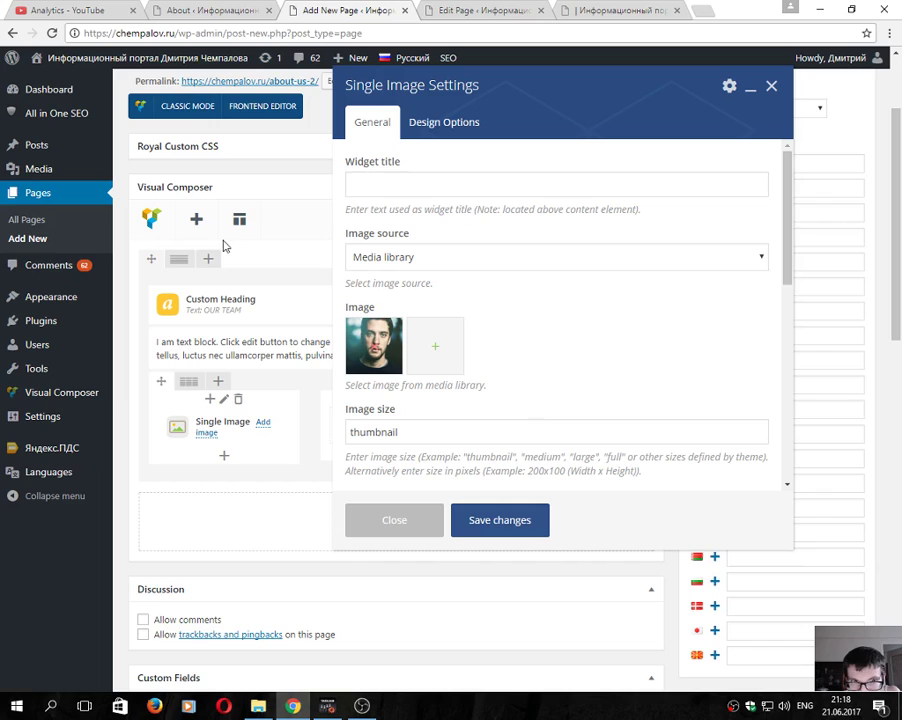
scroll(432, 245, "down", 5)
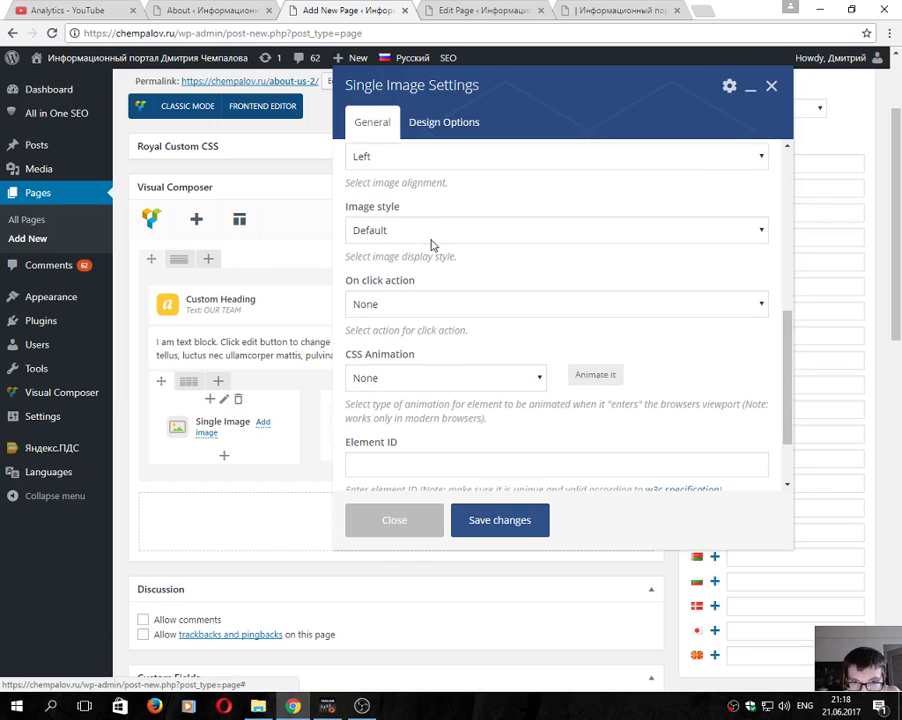
left_click(494, 519)
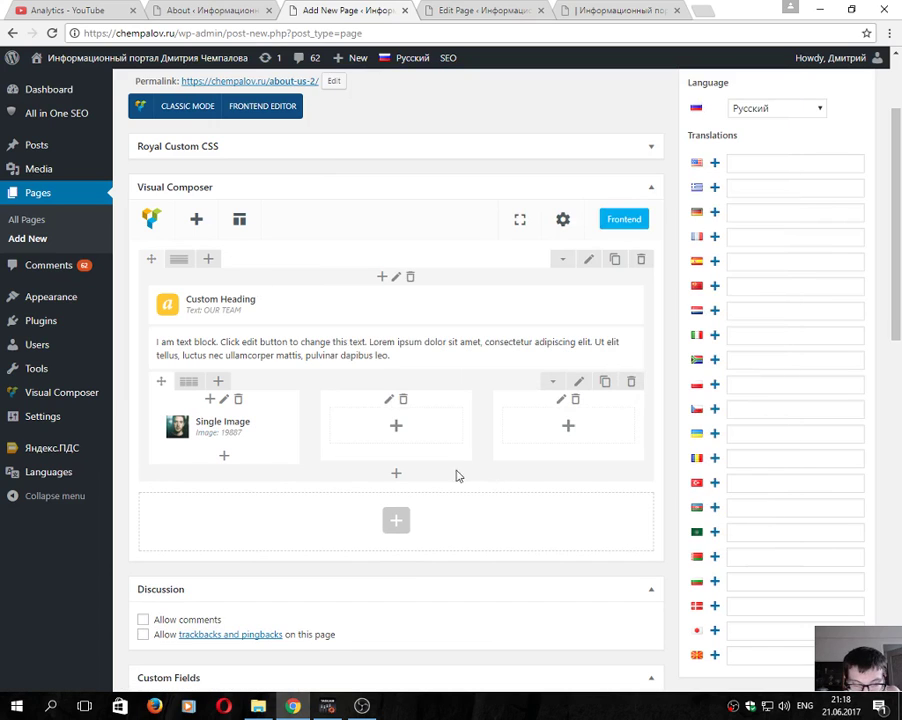
- Add a Text Block below the image in the first column and save it with its default placeholder text
left_click(225, 457)
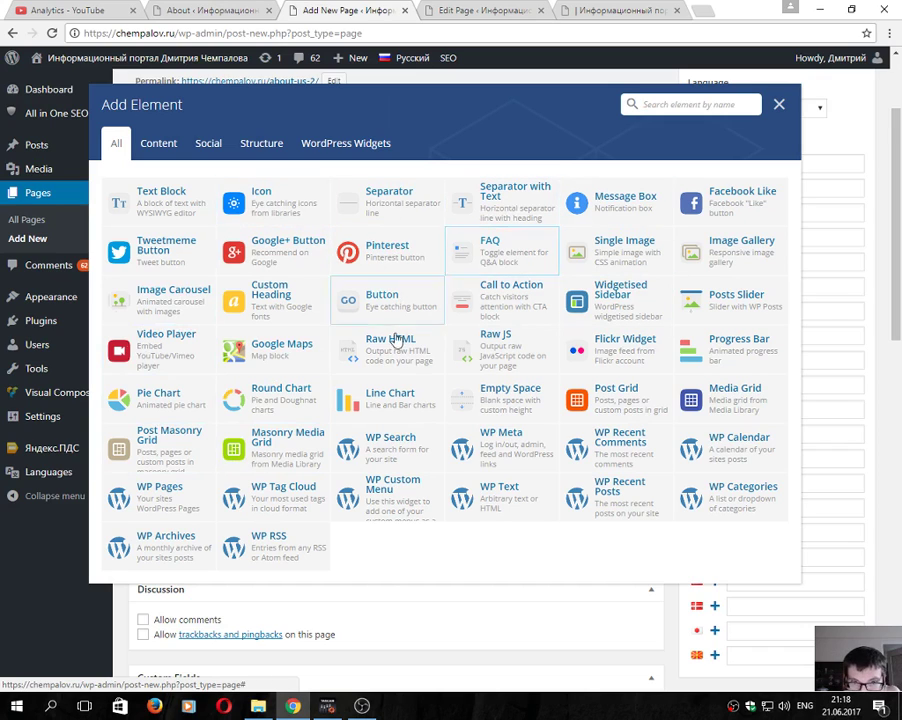
left_click(157, 145)
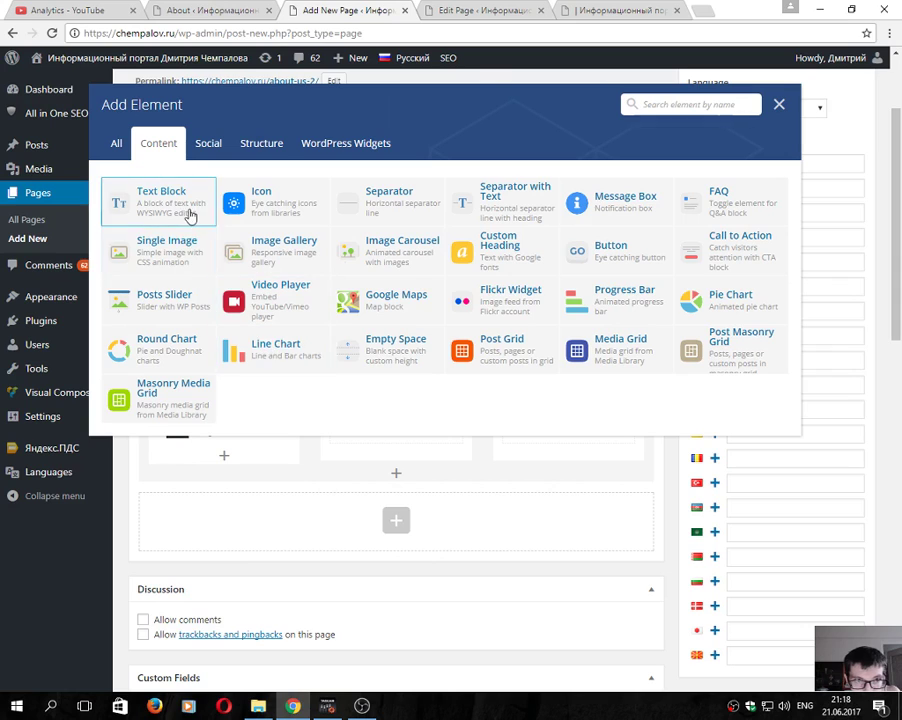
left_click(186, 212)
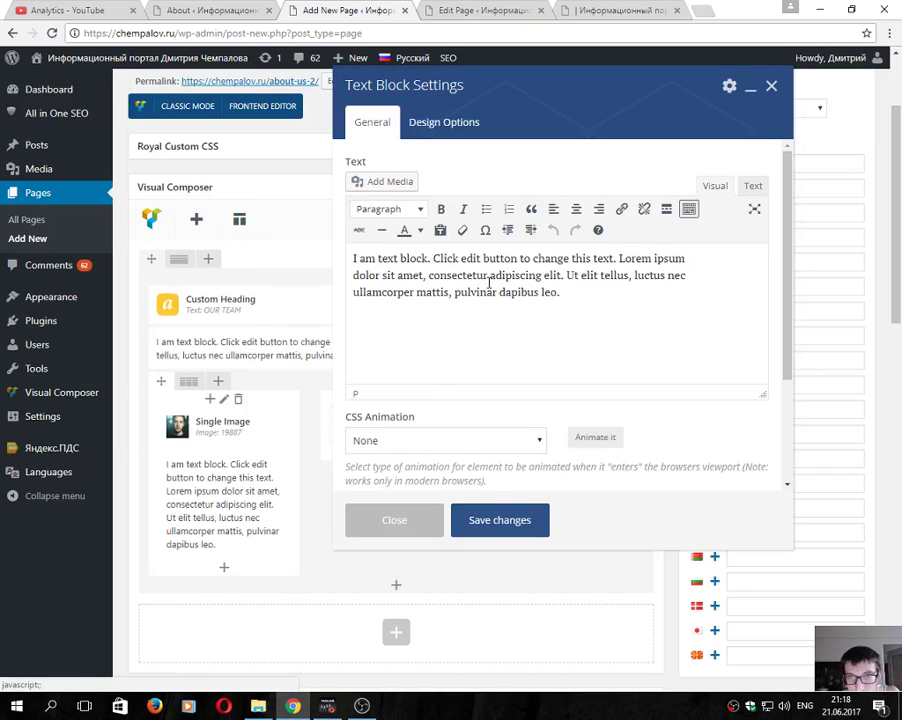
left_click(491, 528)
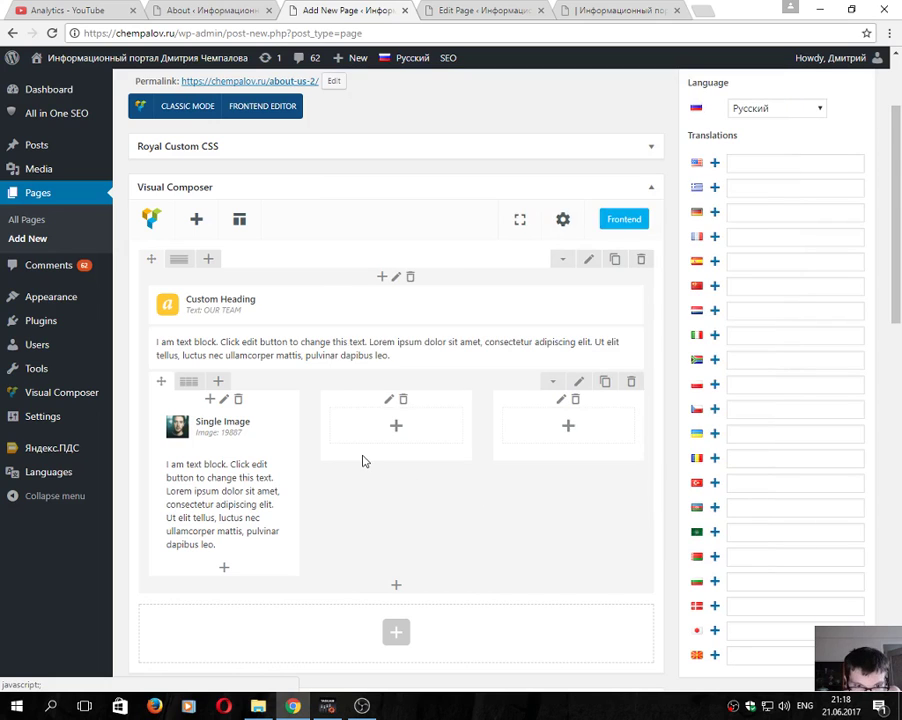
- Duplicate the first column's Single Image twice and move one copy each into the second and third columns
scroll(363, 461, "down", 1)
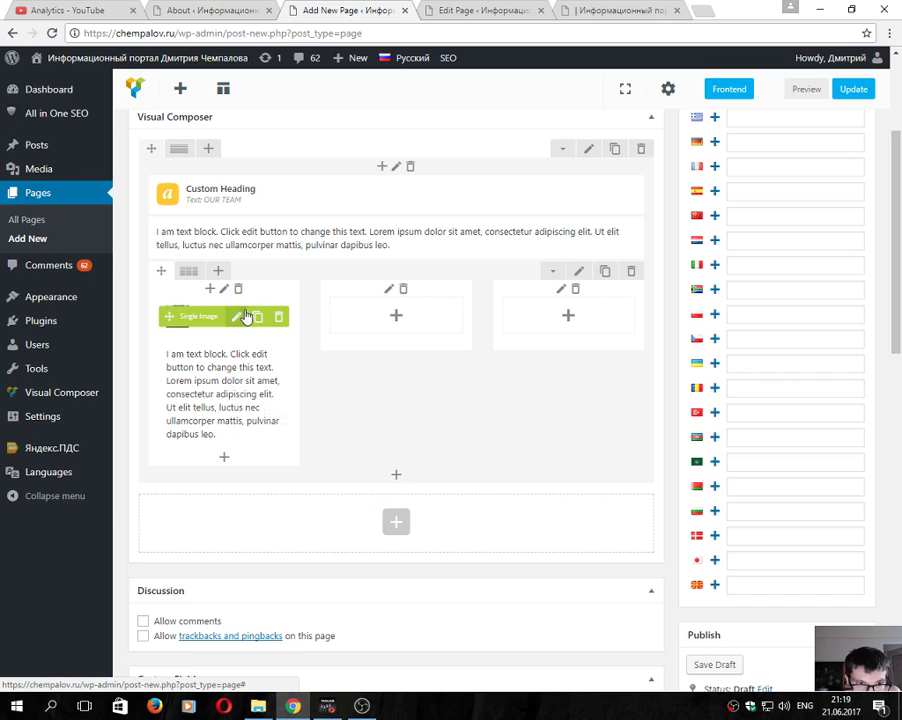
left_click(255, 319)
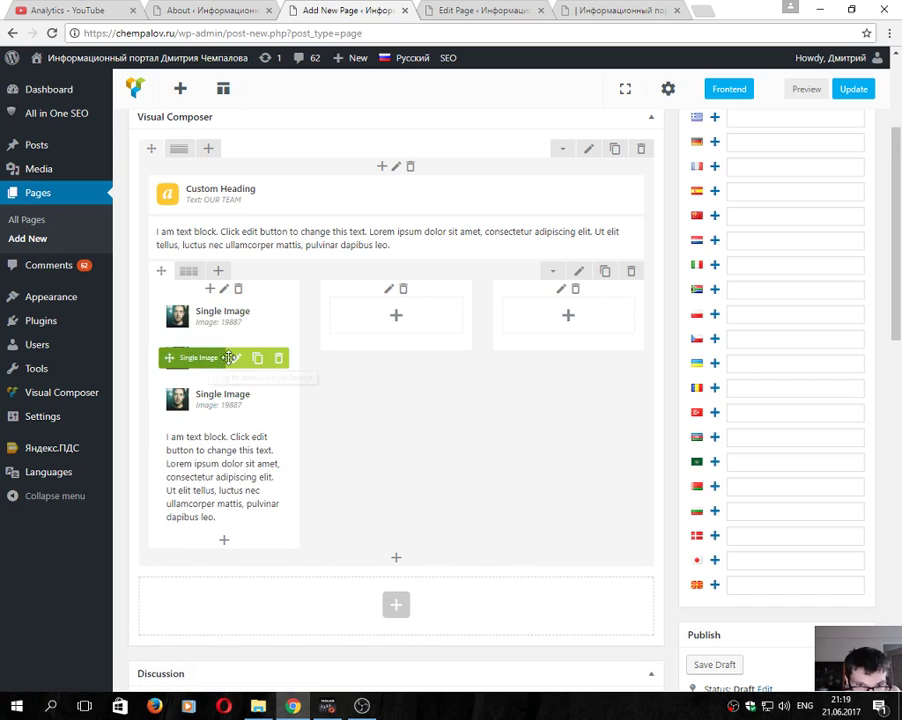
left_click_drag(200, 358, 375, 375)
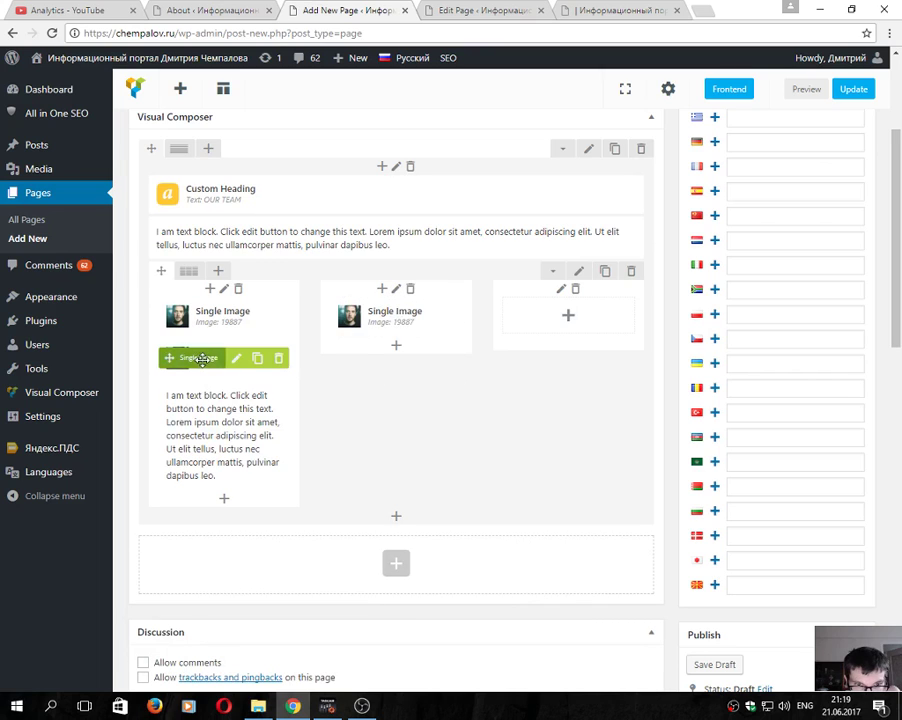
left_click_drag(170, 357, 547, 366)
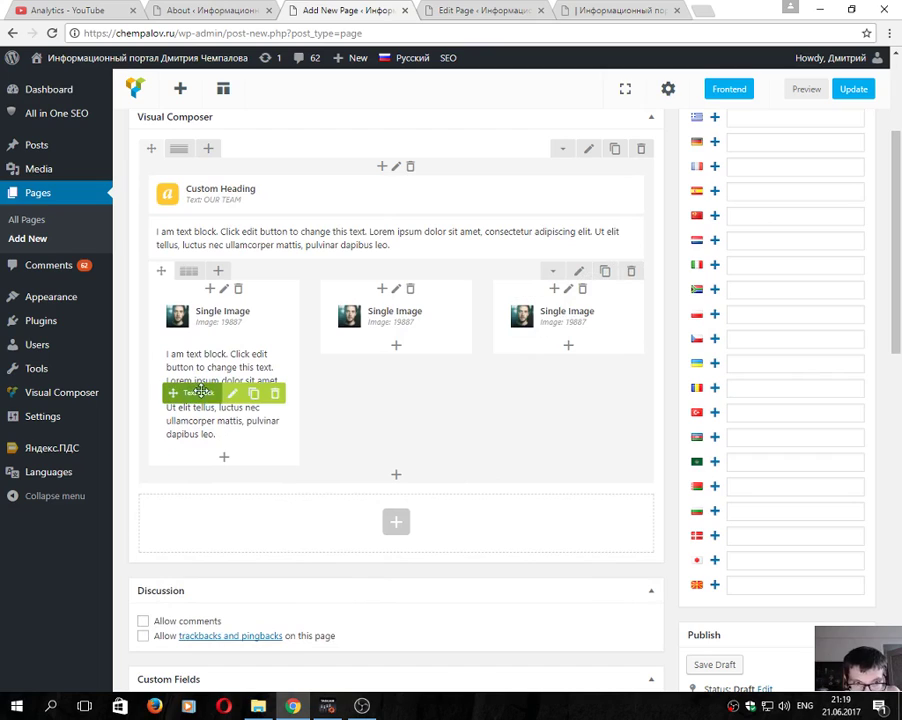
- Duplicate the first column's Text Block twice and place one copy below the image in each of the other two columns
left_click(254, 395)
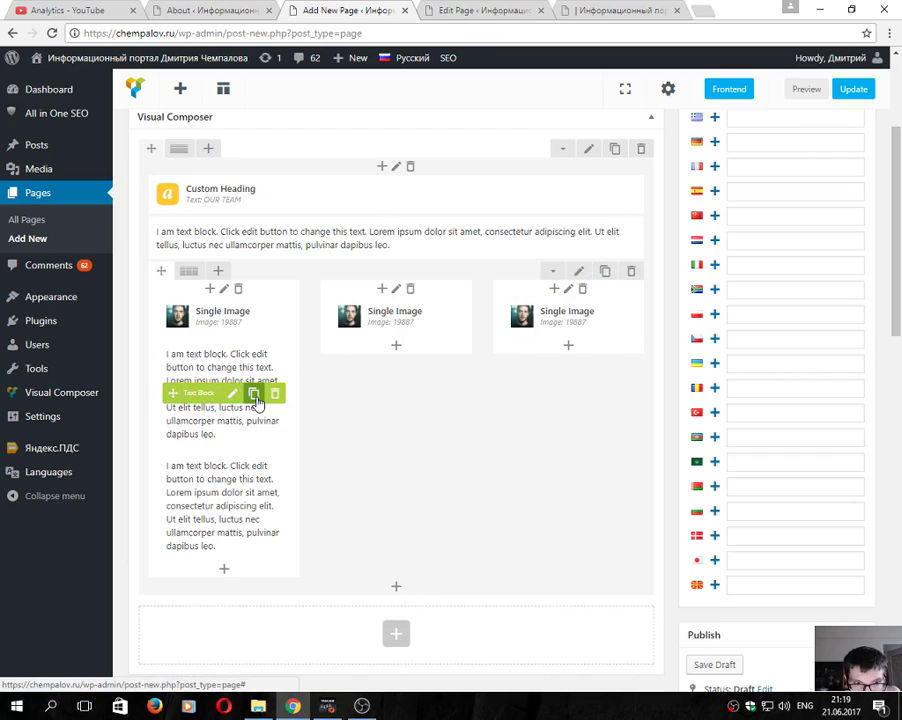
left_click(256, 400)
left_click_drag(202, 506, 374, 418)
left_click_drag(286, 476, 522, 404)
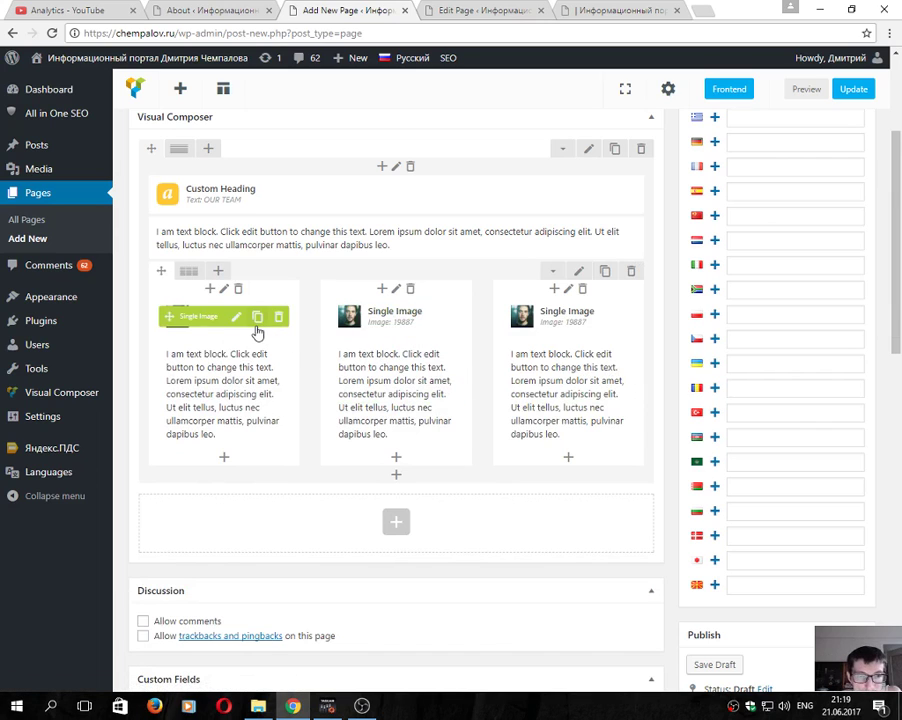
- Replace the second column's image with the portrait of the light-haired woman in a turquoise top and save its settings
left_click(407, 318)
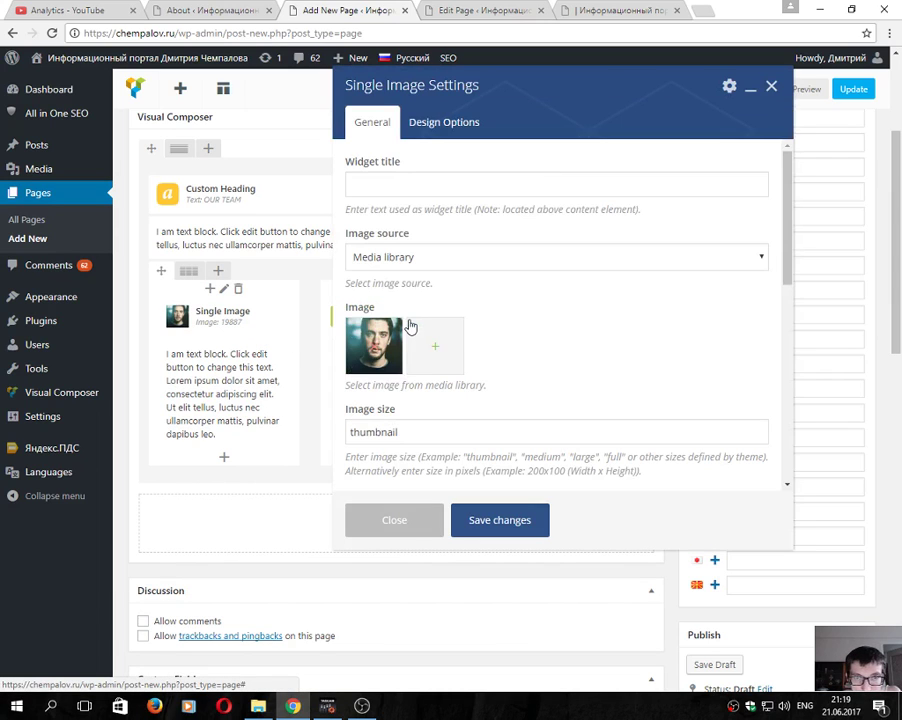
left_click(397, 323)
left_click(377, 345)
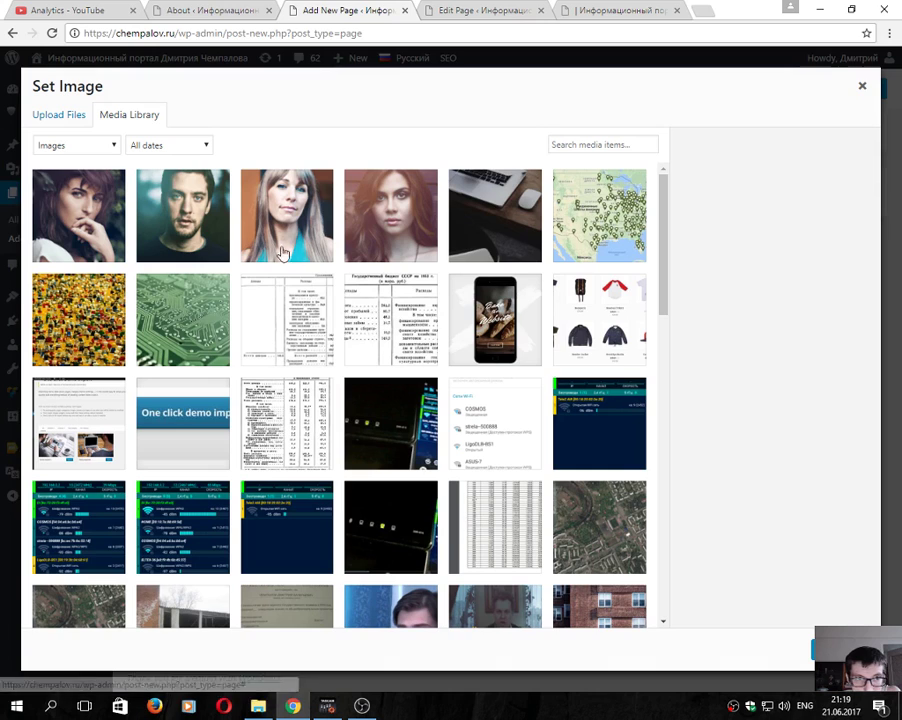
left_click(283, 253)
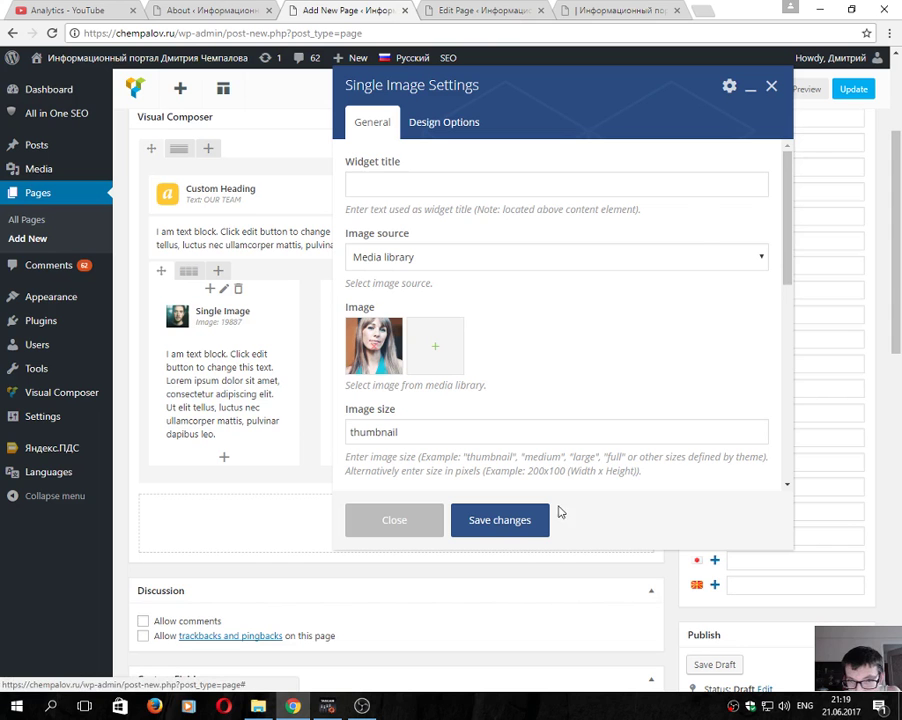
left_click(540, 514)
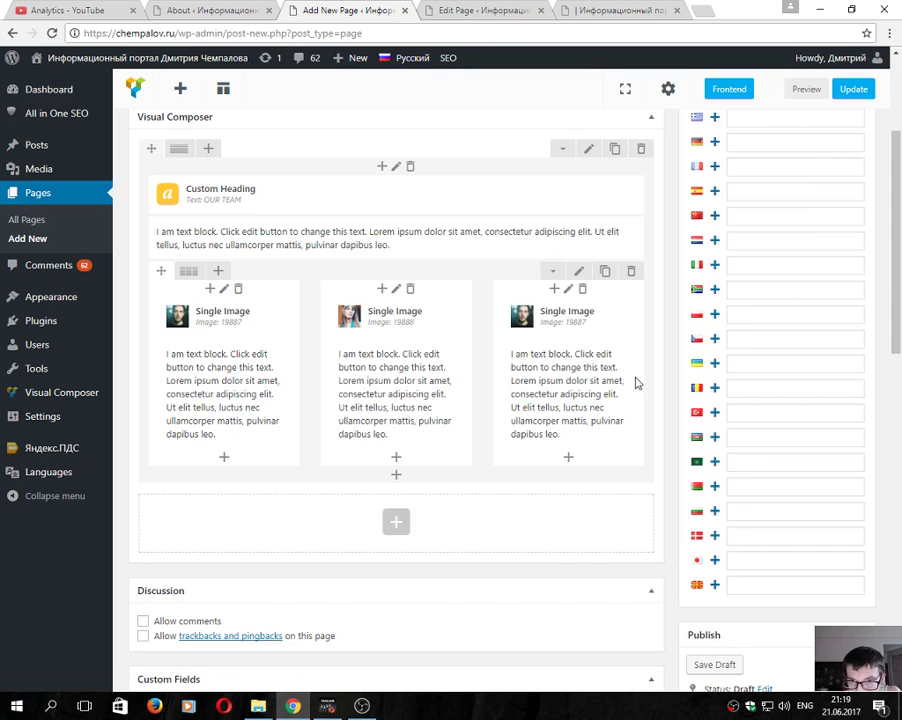
- Replace the third column's image with the portrait of the dark-haired woman holding her hand to her mouth, and save its settings
left_click(585, 318)
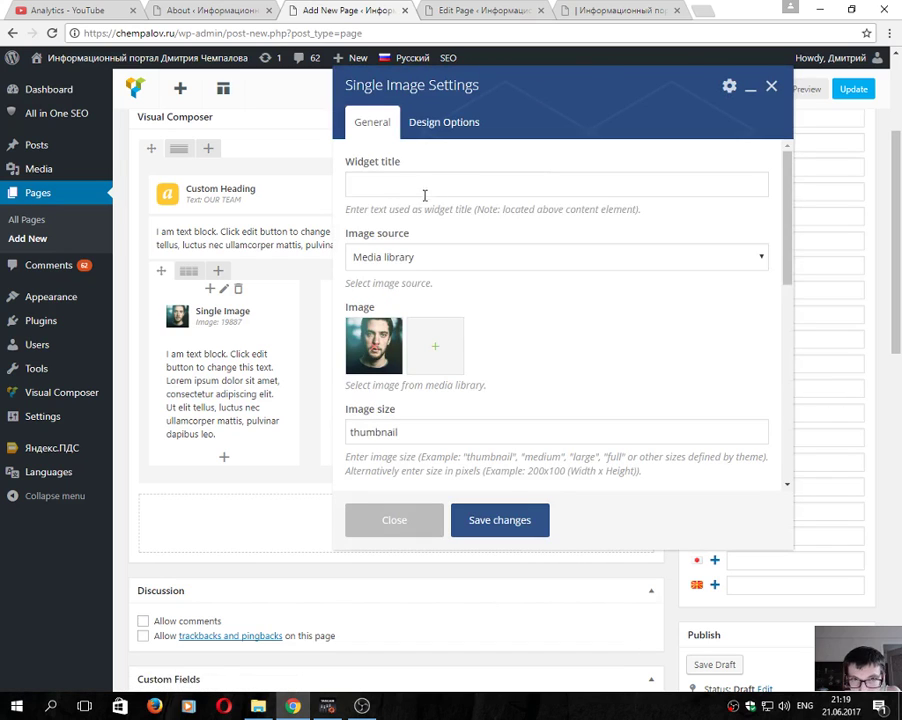
left_click(367, 356)
left_click(373, 340)
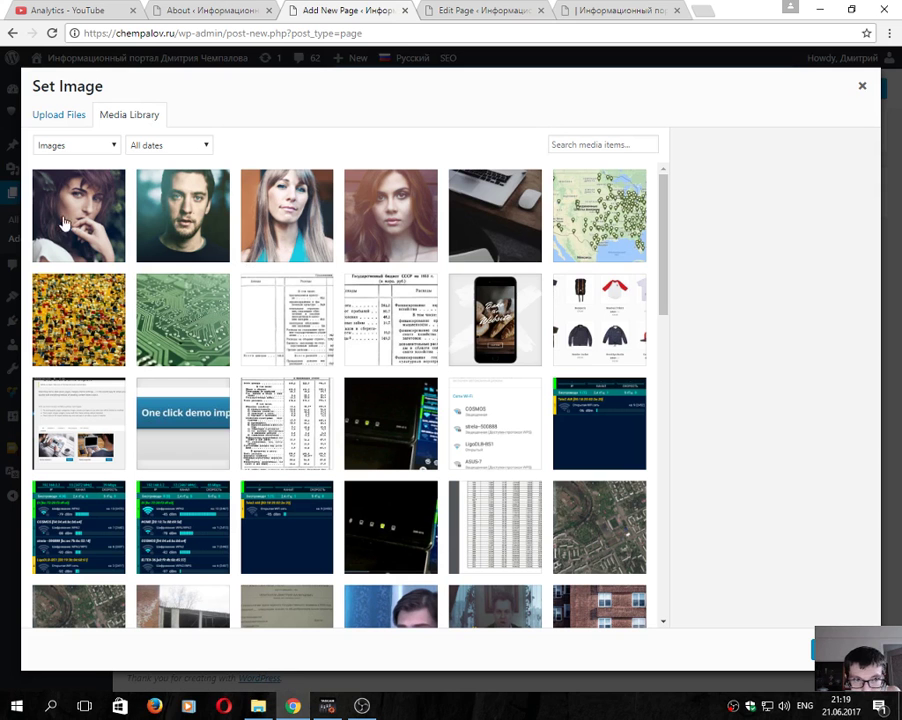
left_click(65, 220)
left_click(845, 650)
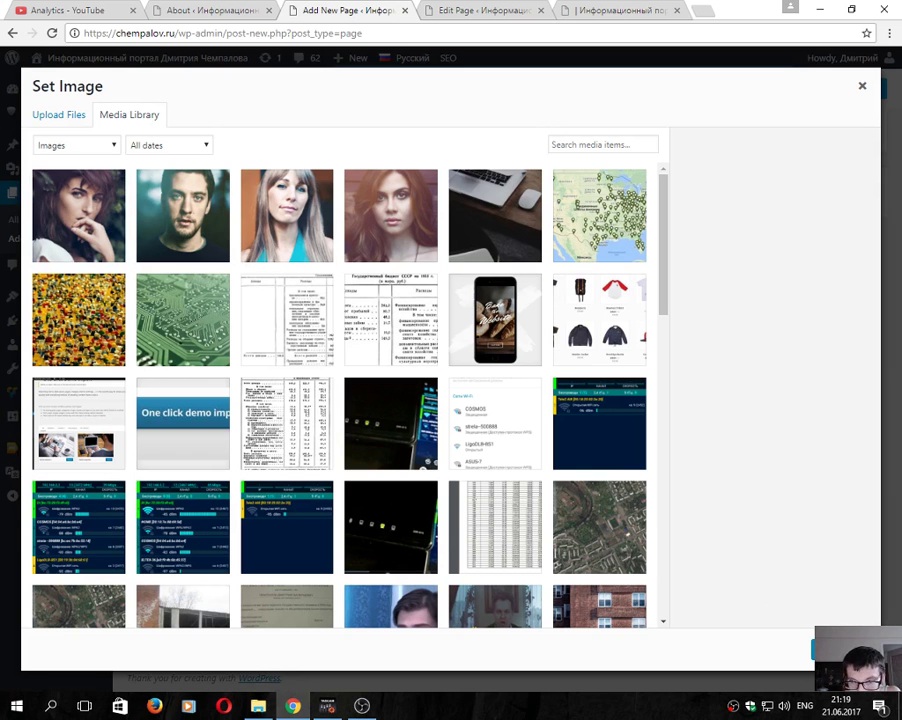
left_click(493, 521)
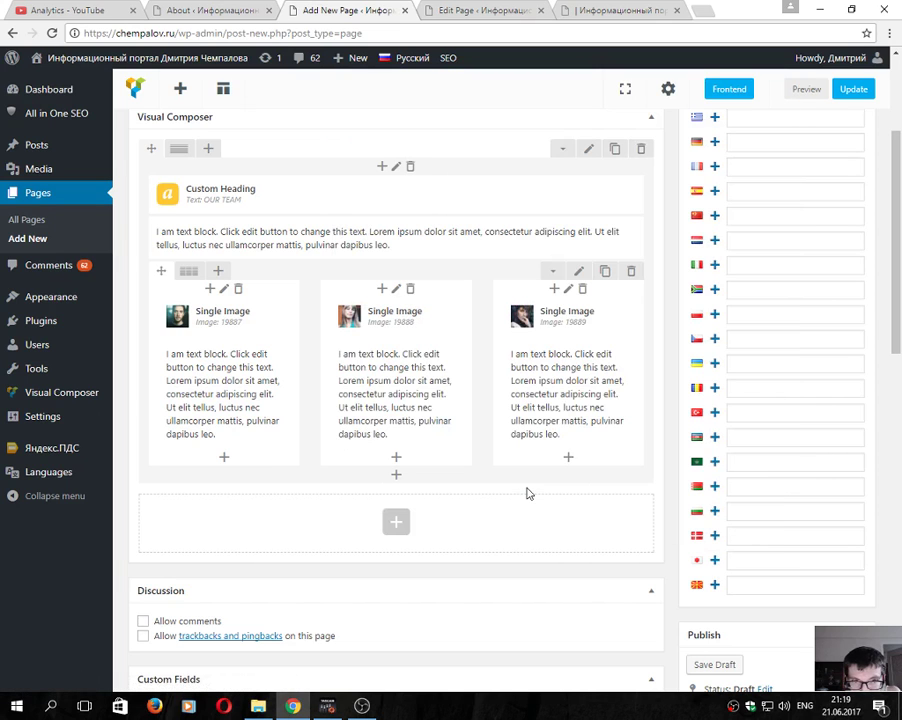
- Publish the About us page and view it on the live site
scroll(745, 253, "up", 3)
scroll(706, 260, "down", 5)
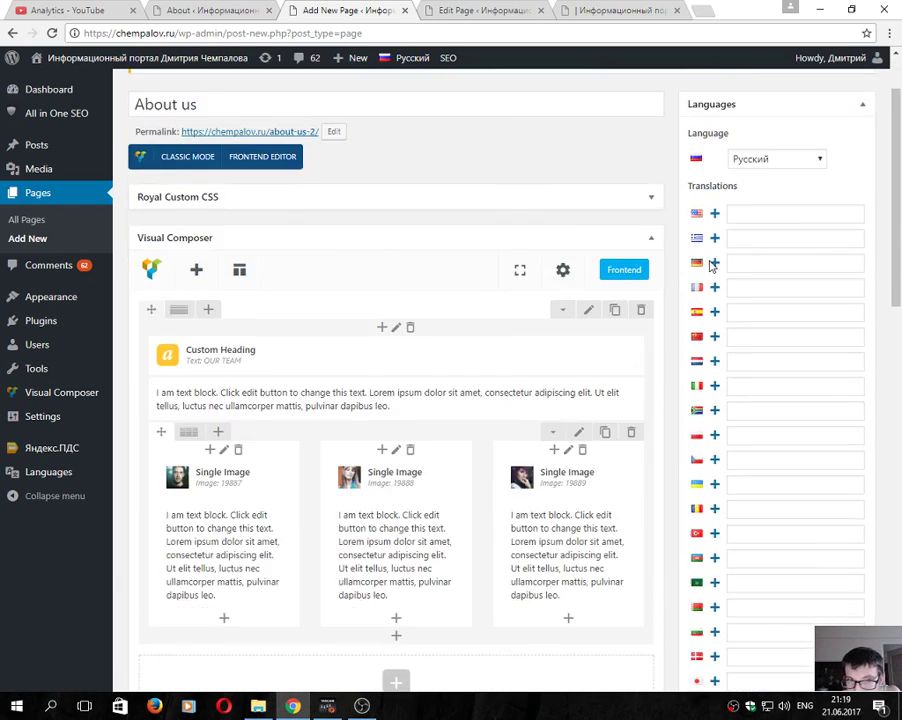
left_click(845, 488)
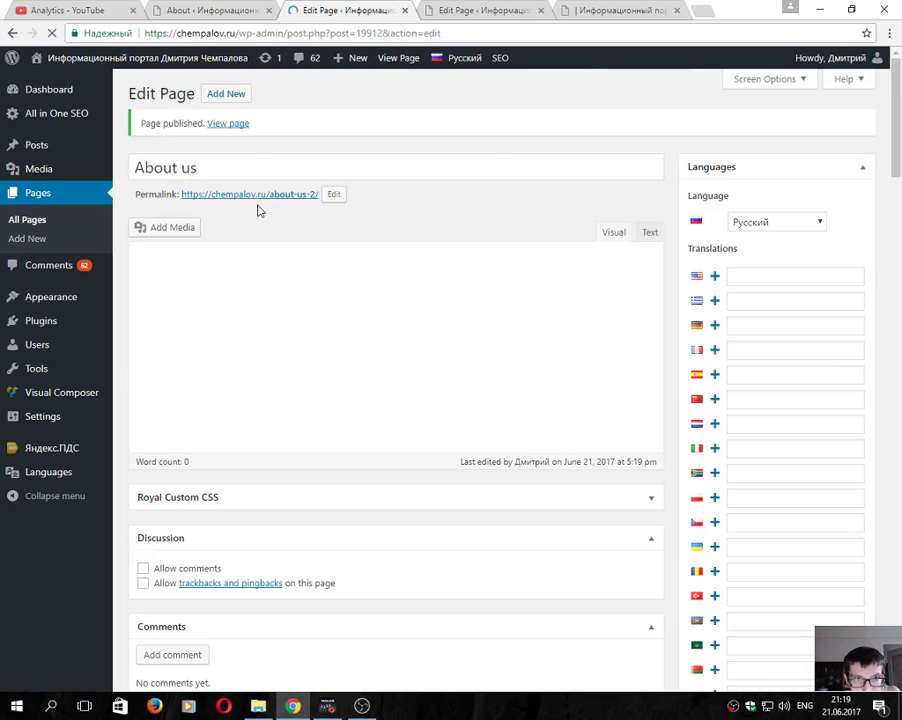
left_click(228, 124)
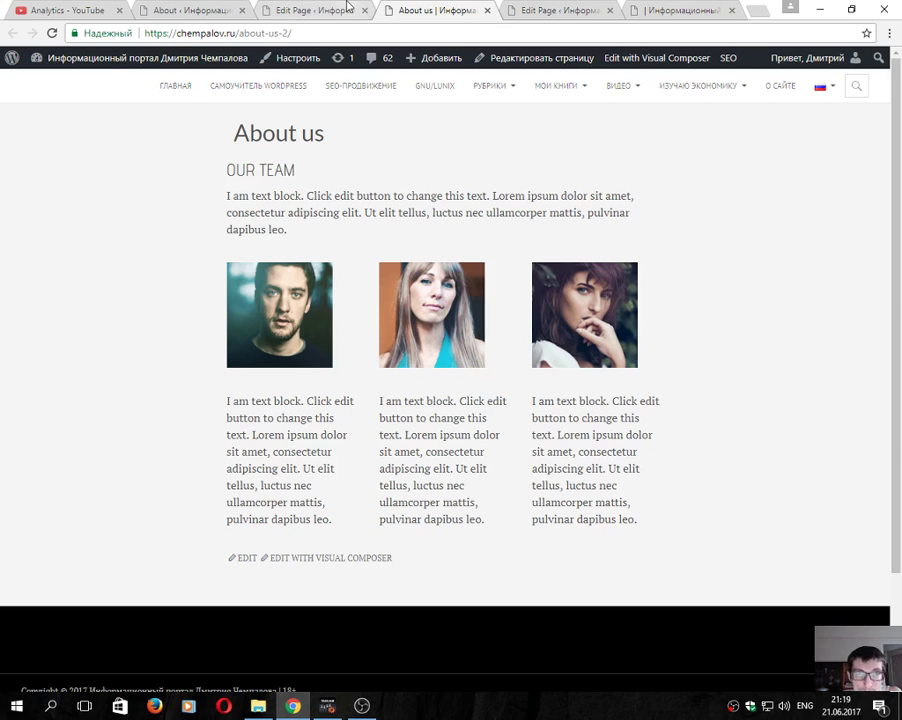
- Start another new page in a separate browser tab beside the page editor and switch it to Visual Composer's backend editor
key("ctrl+shift+Tab")
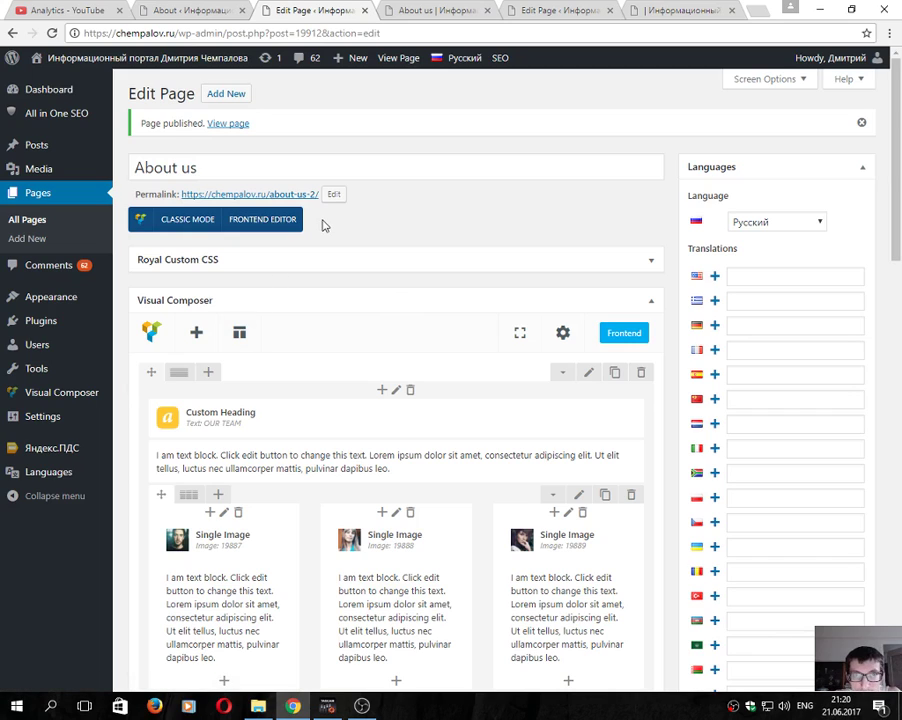
middle_click(226, 93)
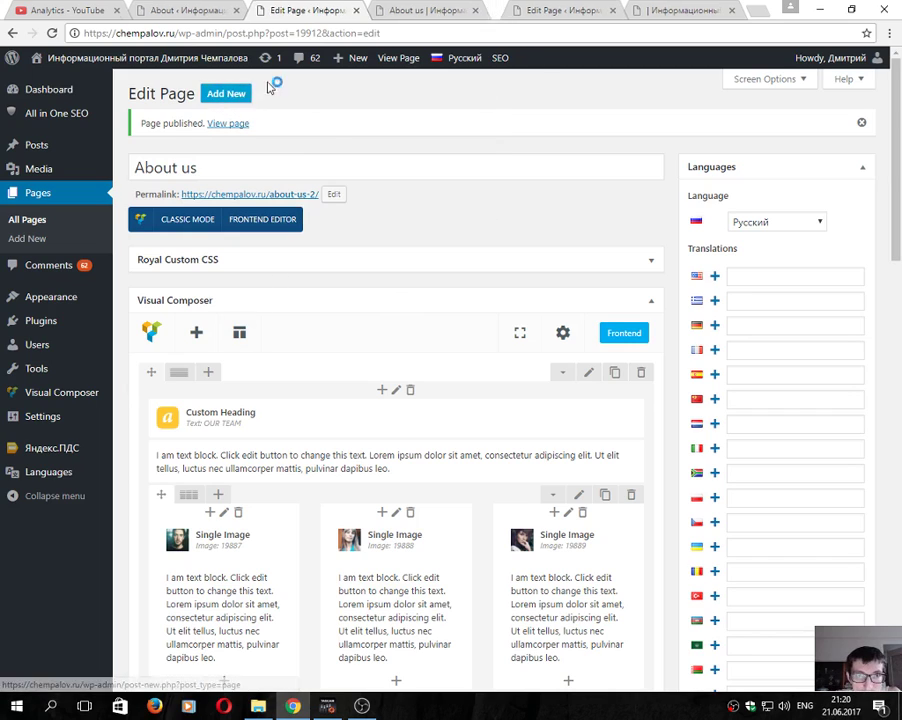
left_click_drag(452, 7, 400, 12)
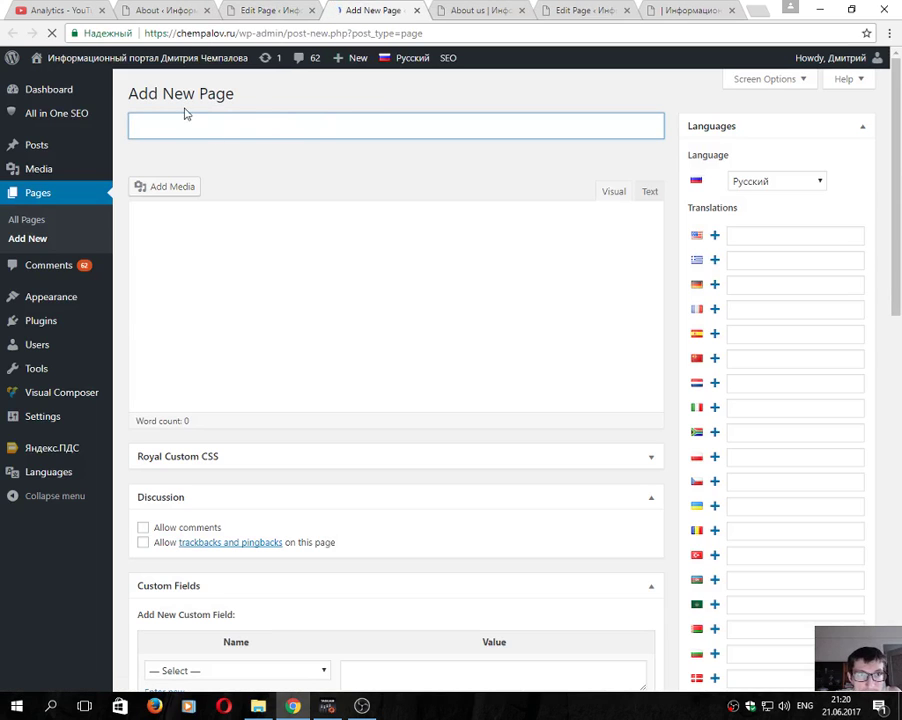
left_click(195, 180)
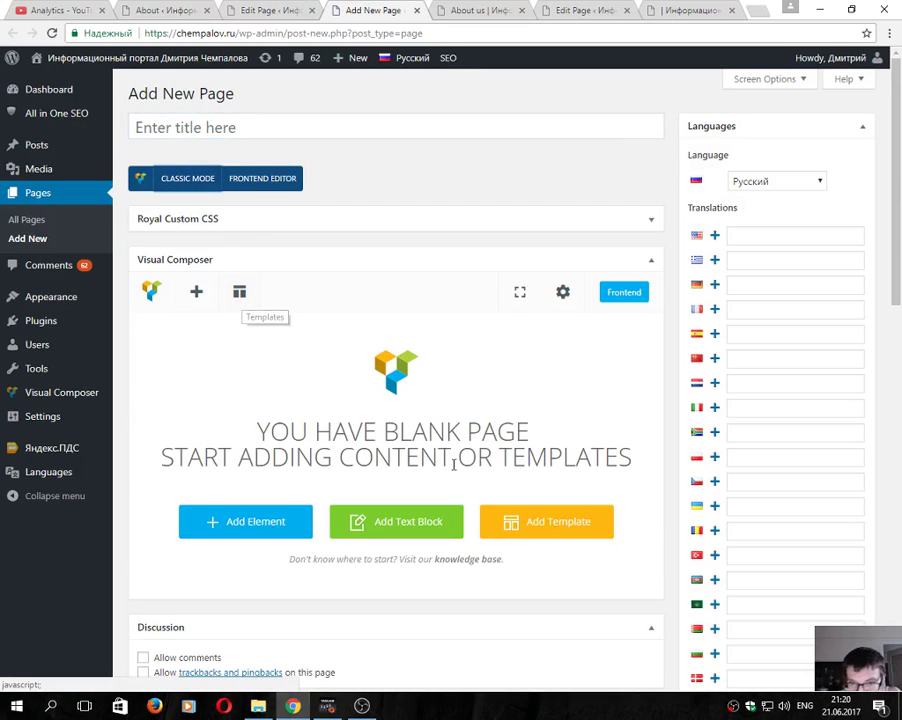
- Open the downloadable Template Library for the blank page
left_click(560, 531)
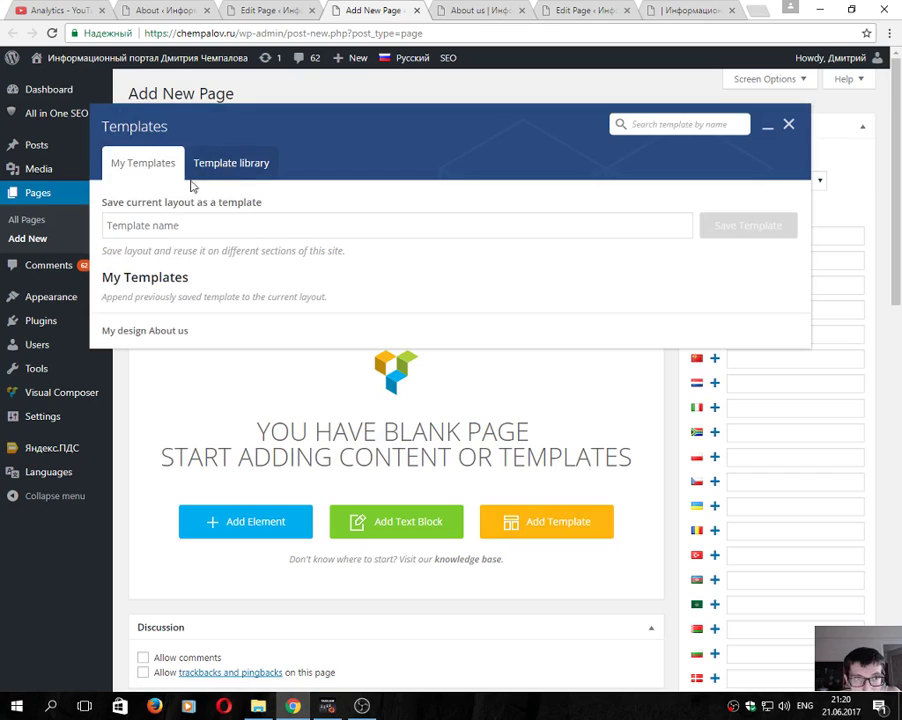
left_click(263, 175)
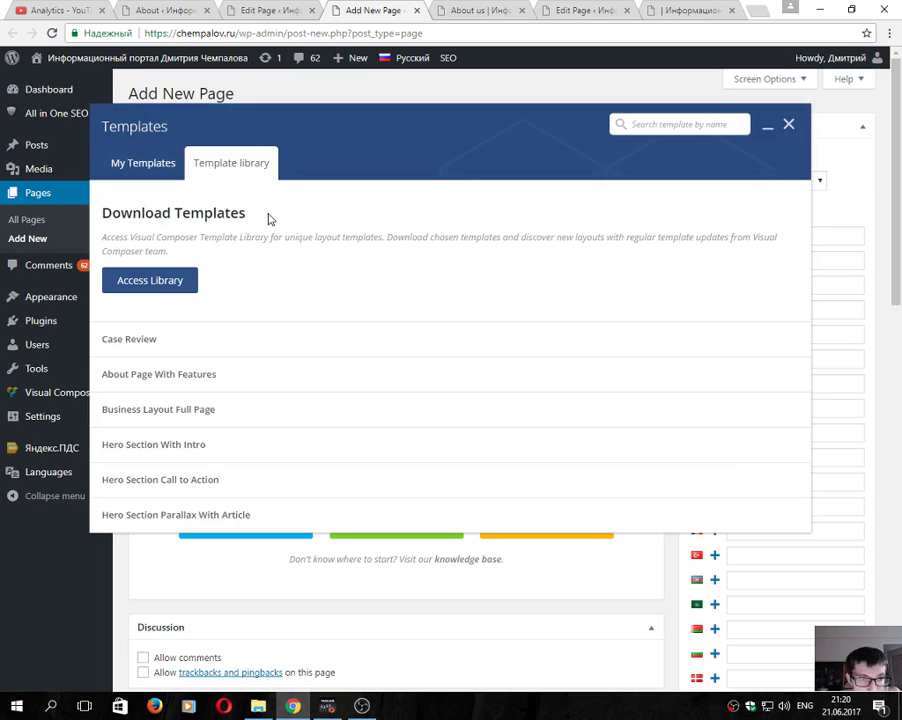
left_click(147, 283)
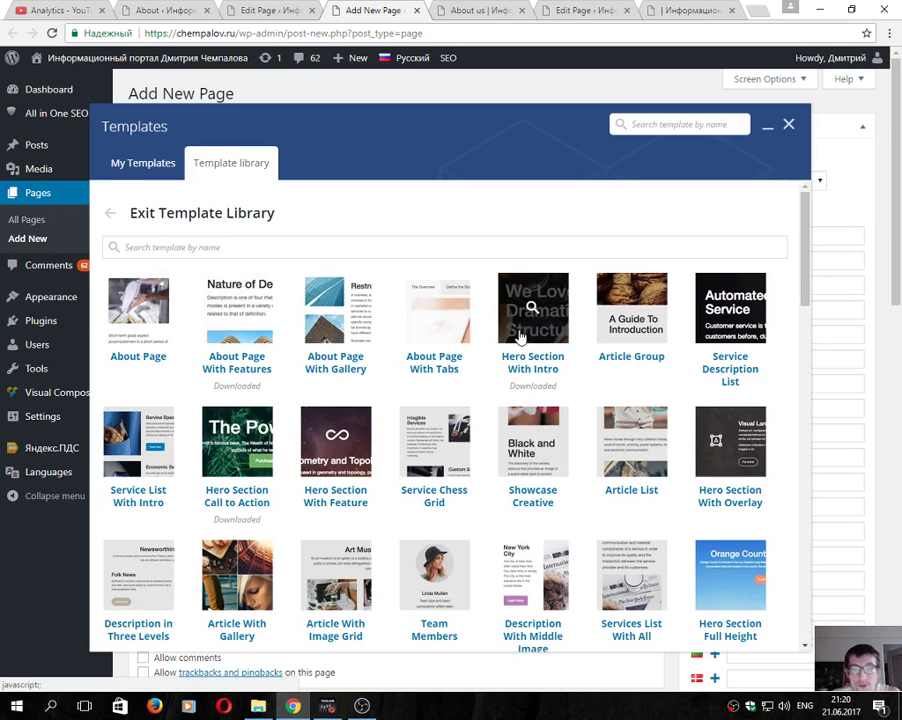
- Preview and download the Editorial Section template, and return to the list of downloaded templates
scroll(514, 333, "down", 5)
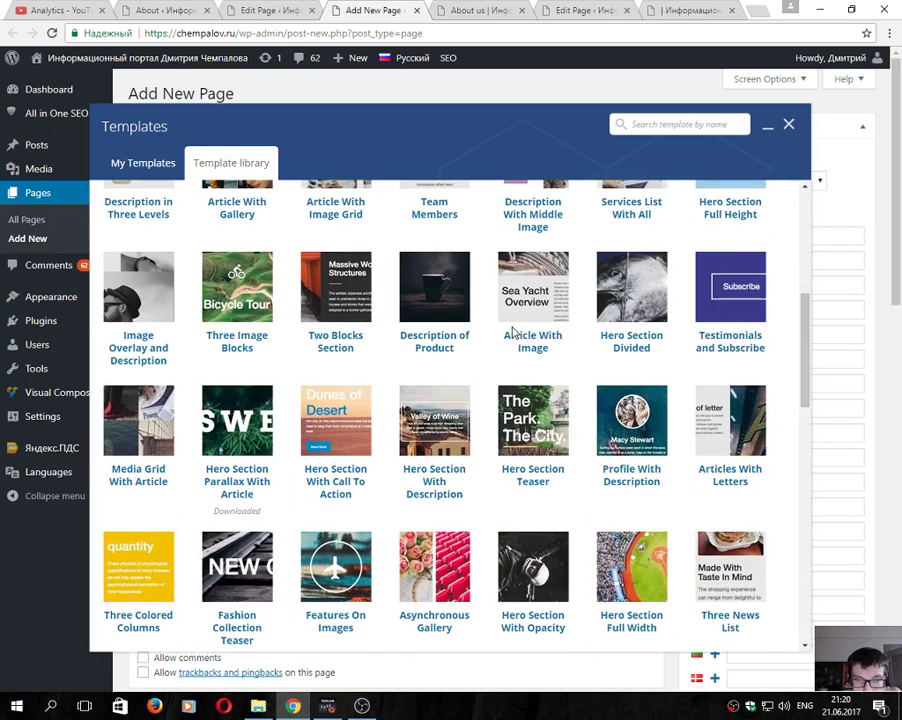
scroll(514, 333, "down", 10)
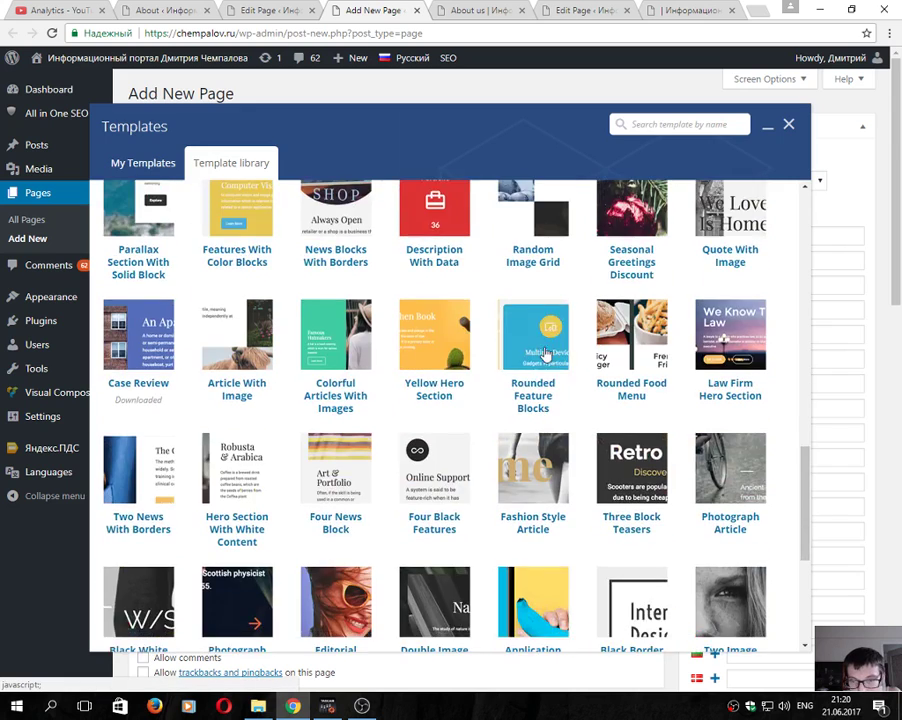
scroll(545, 352, "down", 2)
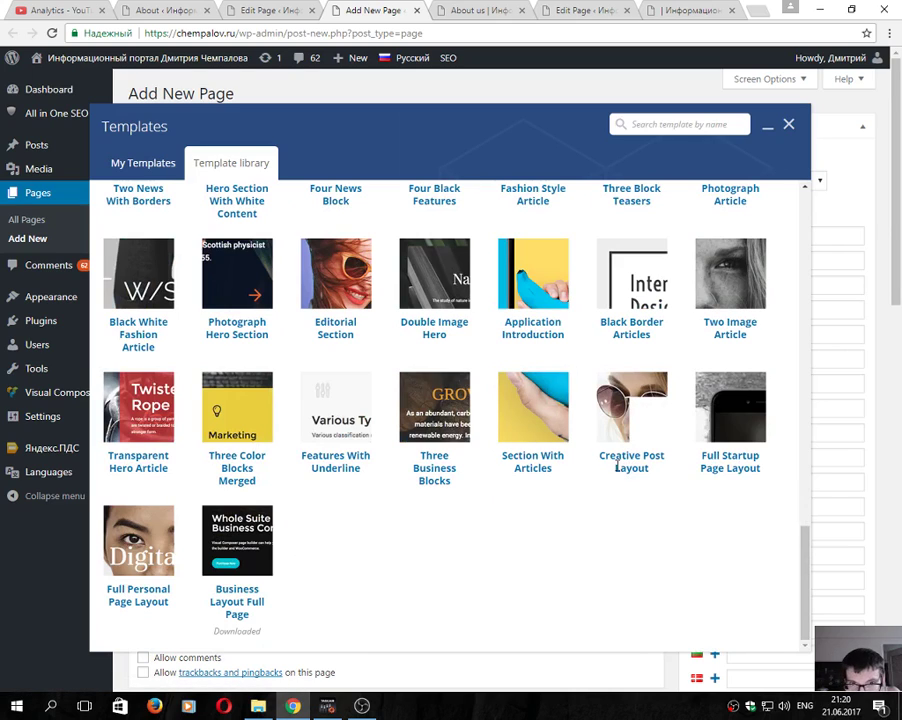
left_click(320, 276)
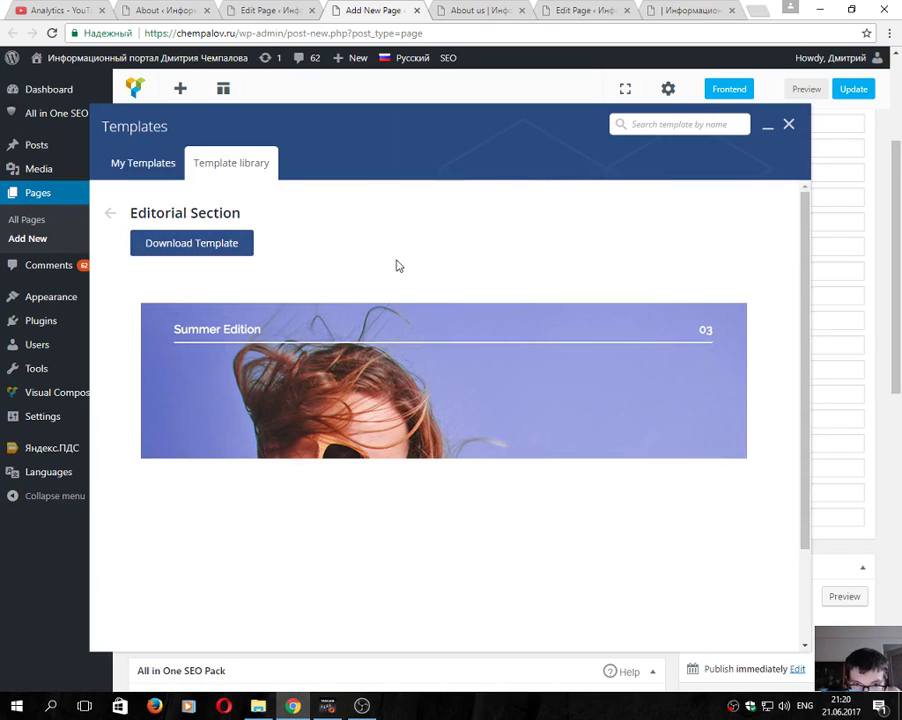
scroll(419, 312, "down", 2)
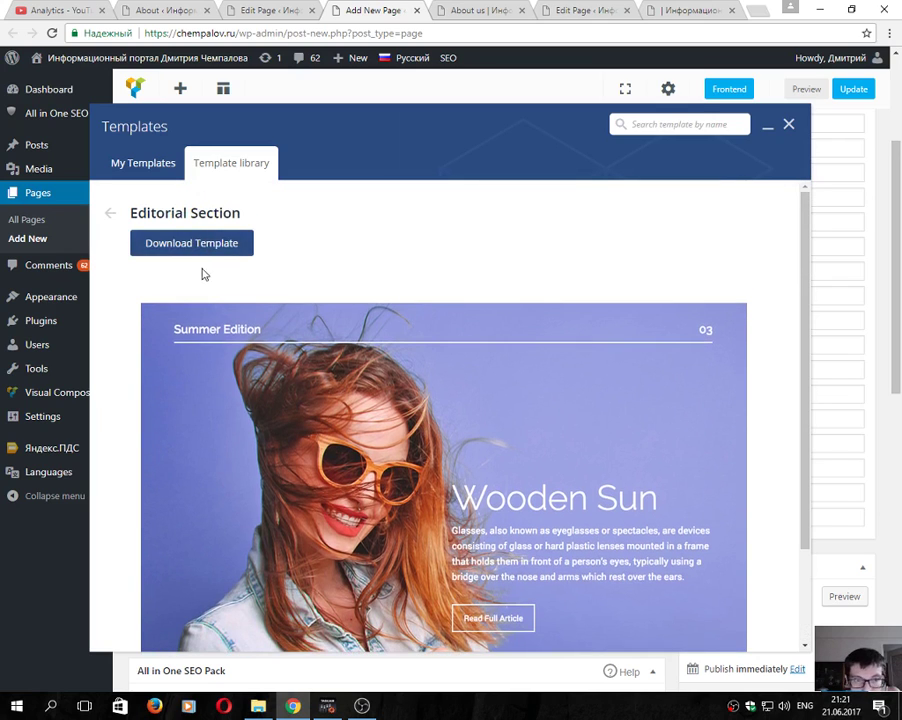
left_click(184, 252)
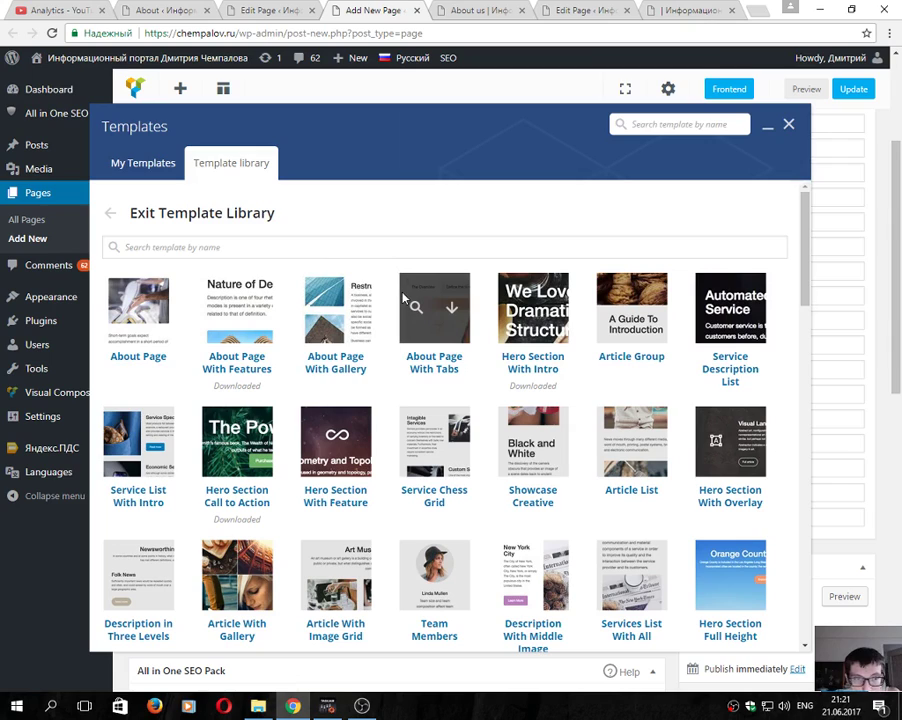
left_click(130, 213)
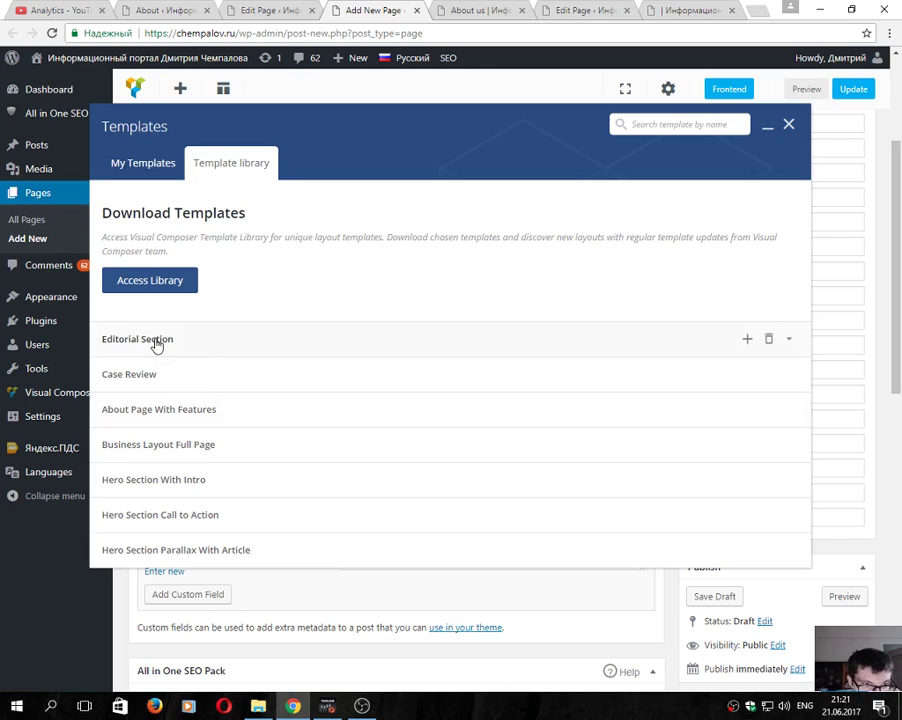
- Add the downloaded Editorial Section template to the new page and preview the whole page
left_click(746, 339)
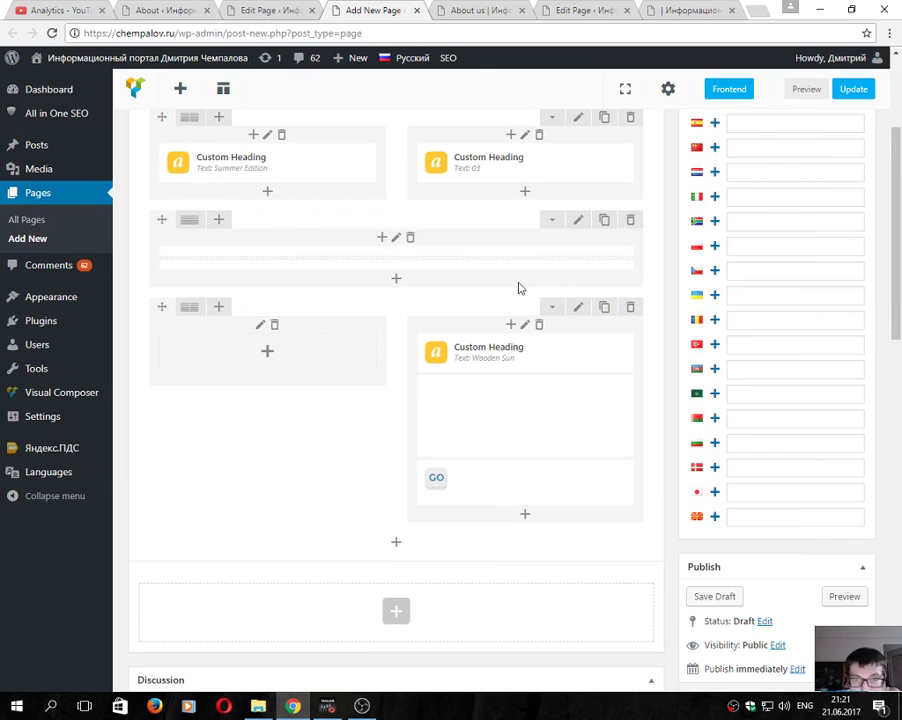
scroll(470, 280, "up", 3)
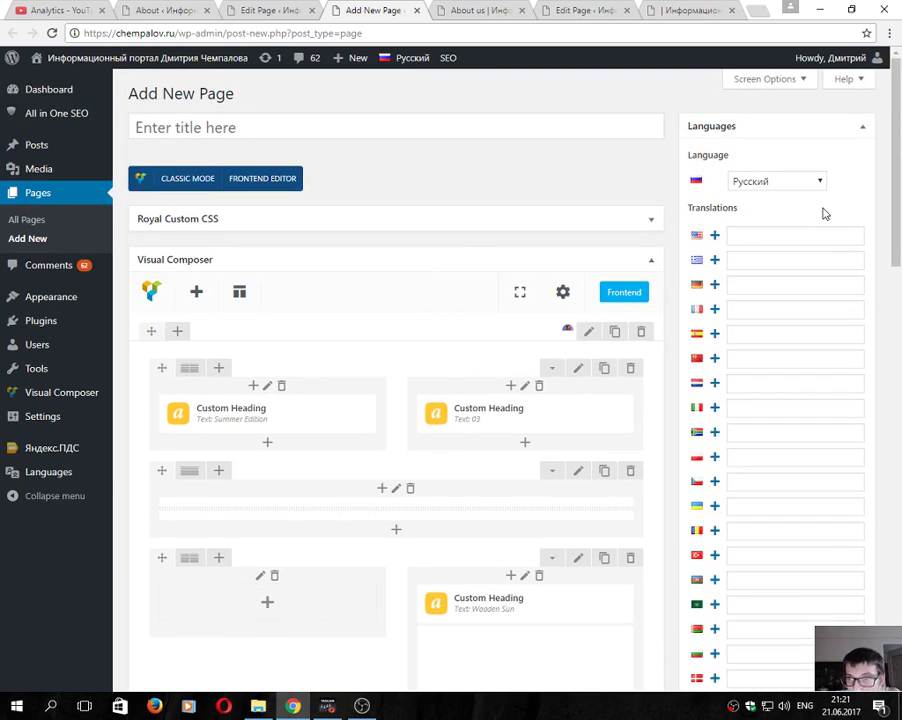
scroll(811, 213, "down", 5)
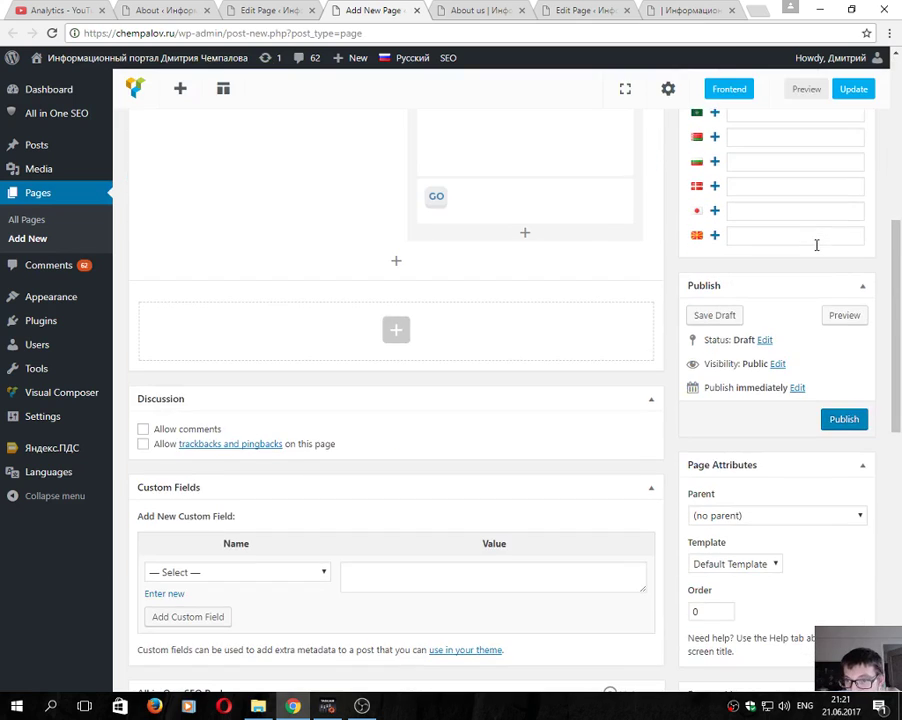
left_click(836, 316)
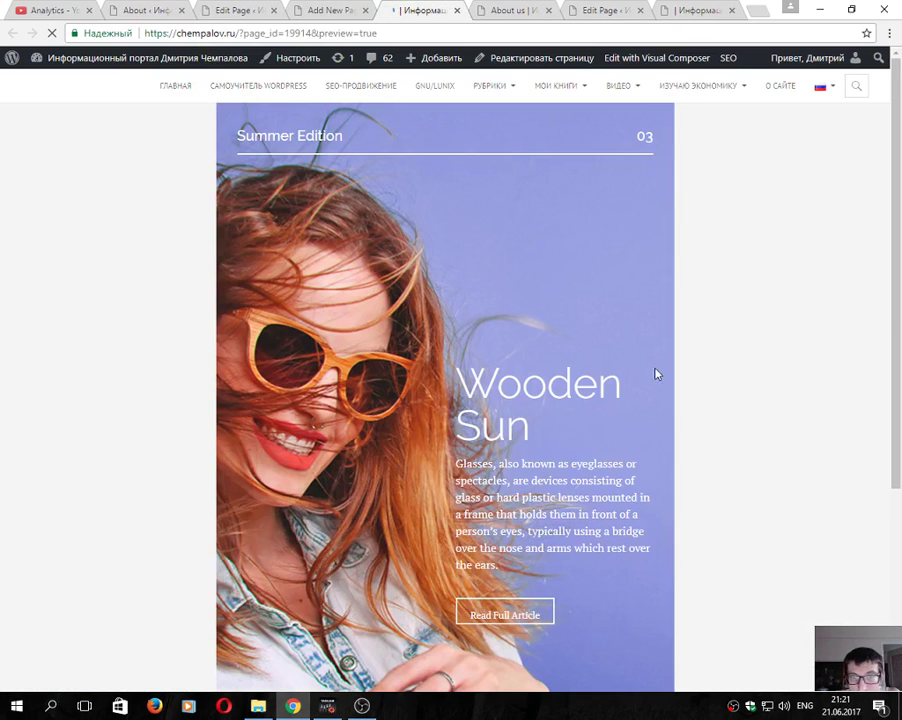
scroll(460, 290, "down", 3)
scroll(568, 318, "up", 2)
scroll(568, 318, "up", 1)
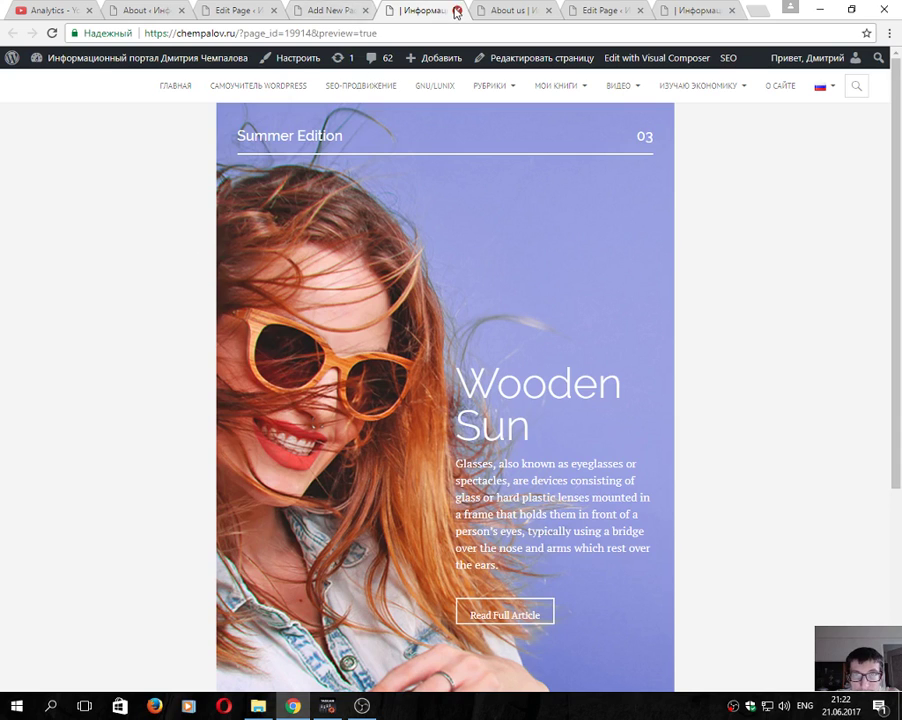
- Close the preview and the Editorial Section page, discarding unsaved changes, and return to the About us page editor
left_click(322, 10)
scroll(309, 118, "up", 3)
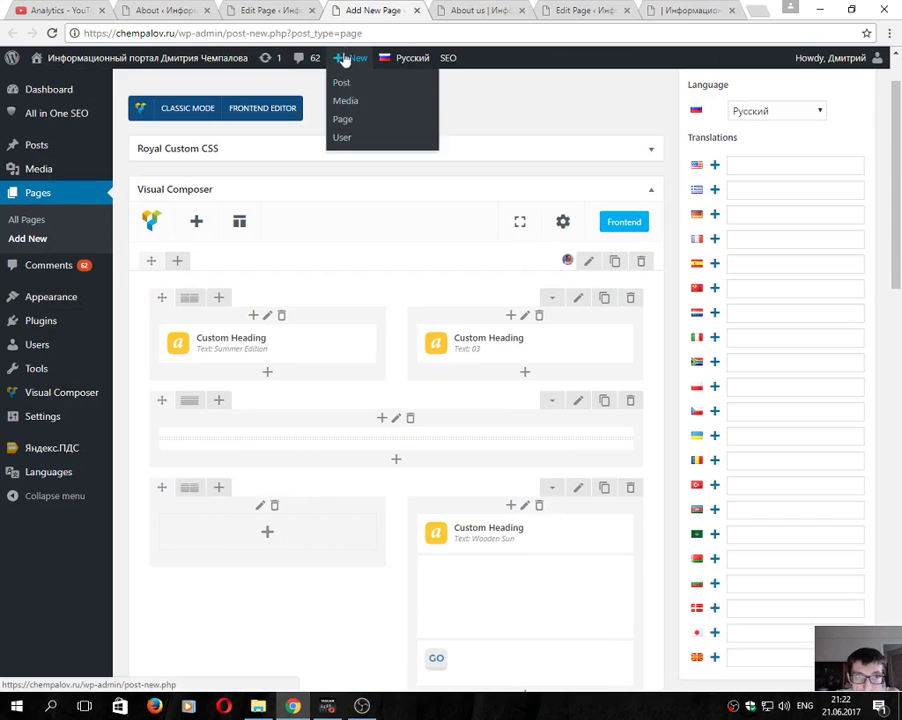
scroll(354, 80, "up", 1)
left_click(417, 10)
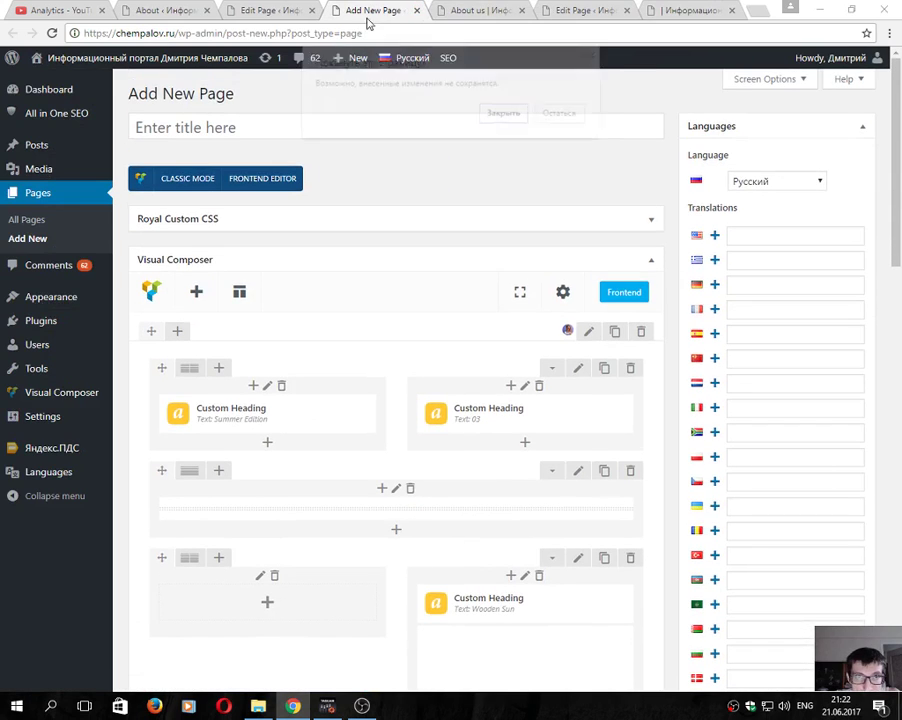
left_click(505, 114)
left_click(290, 10)
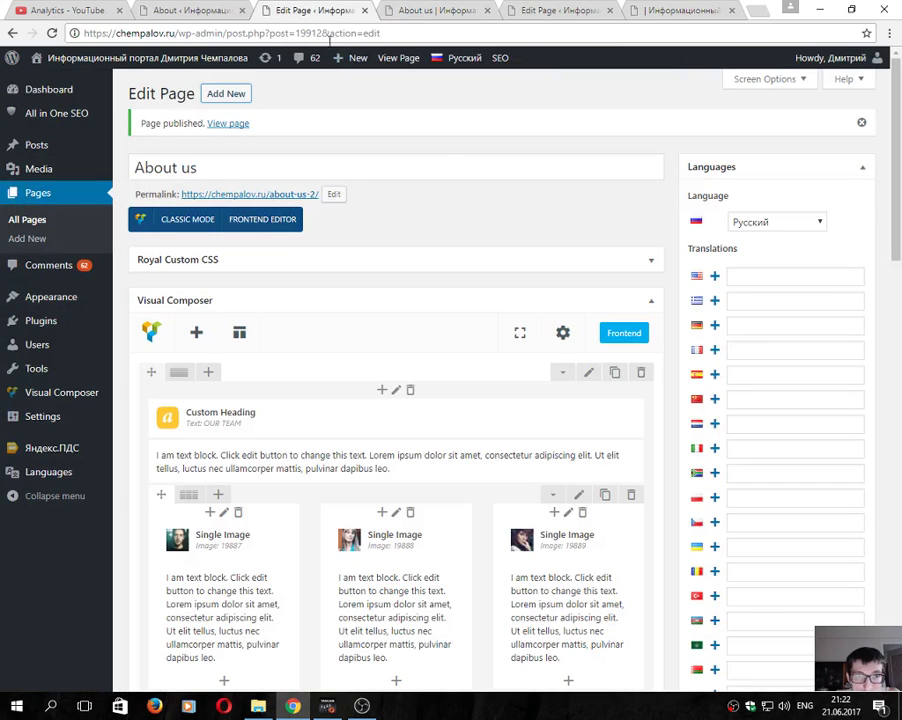
- Save the About us layout as a Visual Composer template named "My about us page" and close the template window
mouse_move(335, 60)
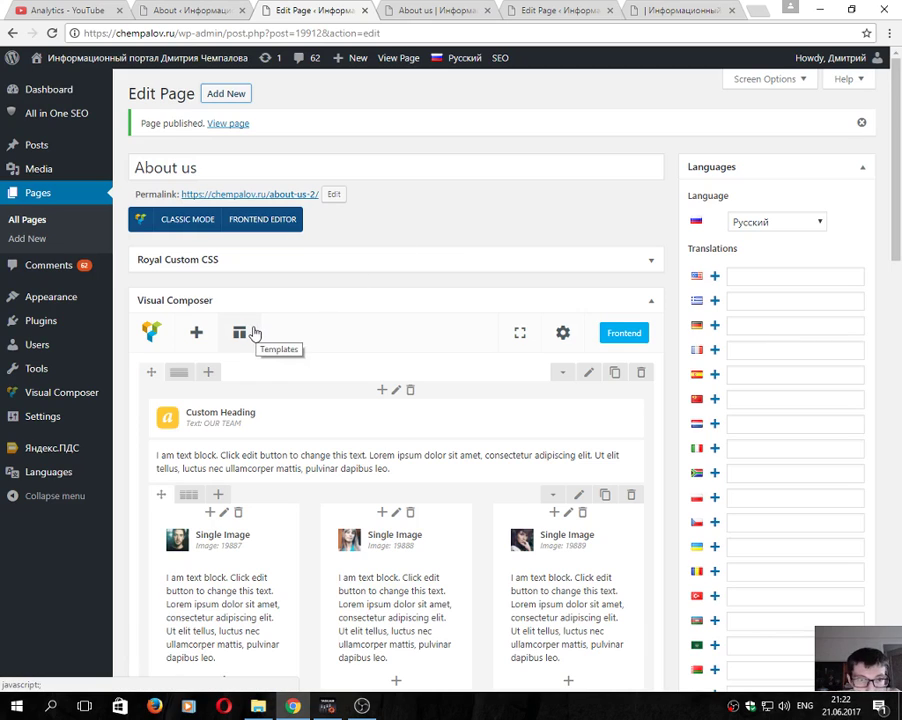
left_click(244, 333)
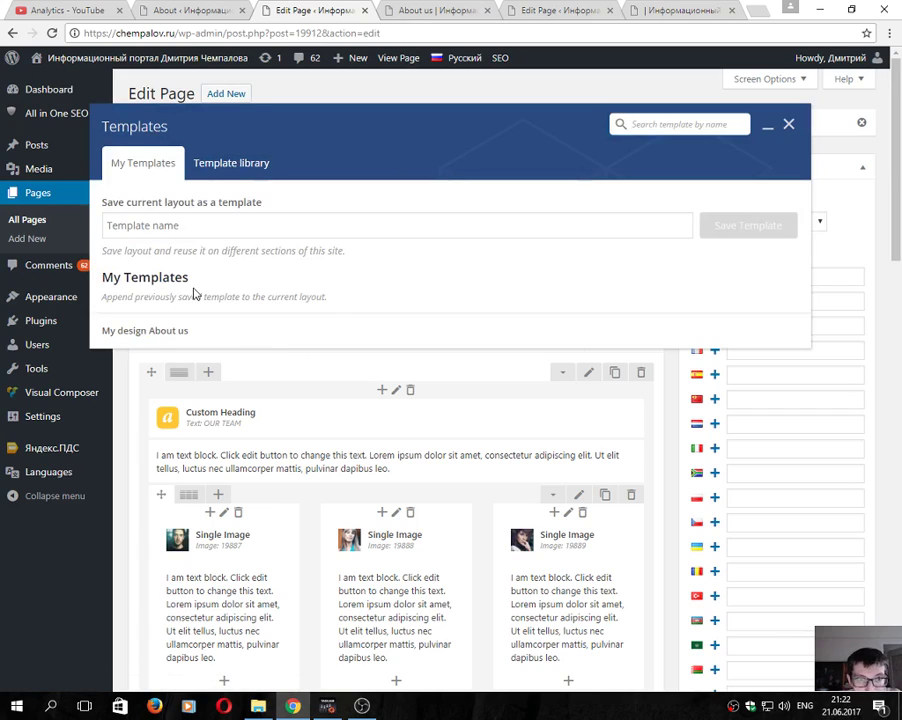
left_click(142, 225)
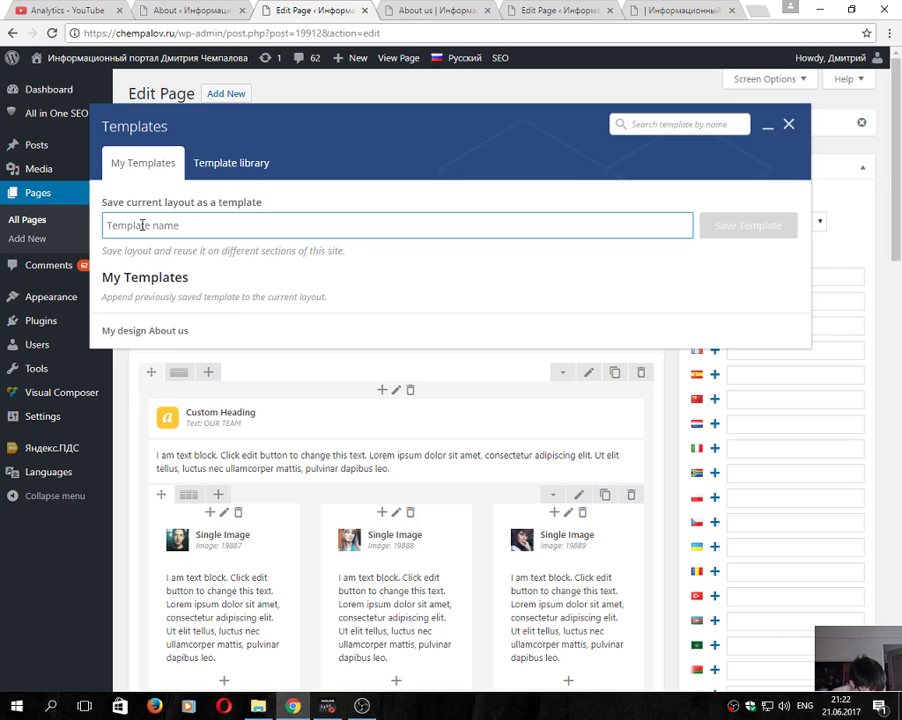
type("My about us page")
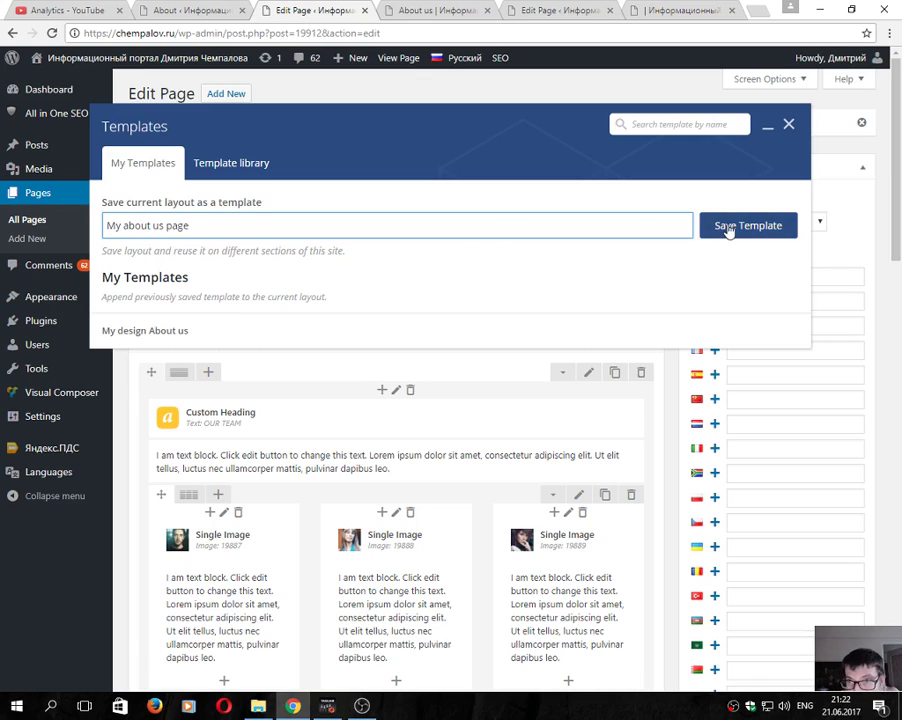
left_click(716, 222)
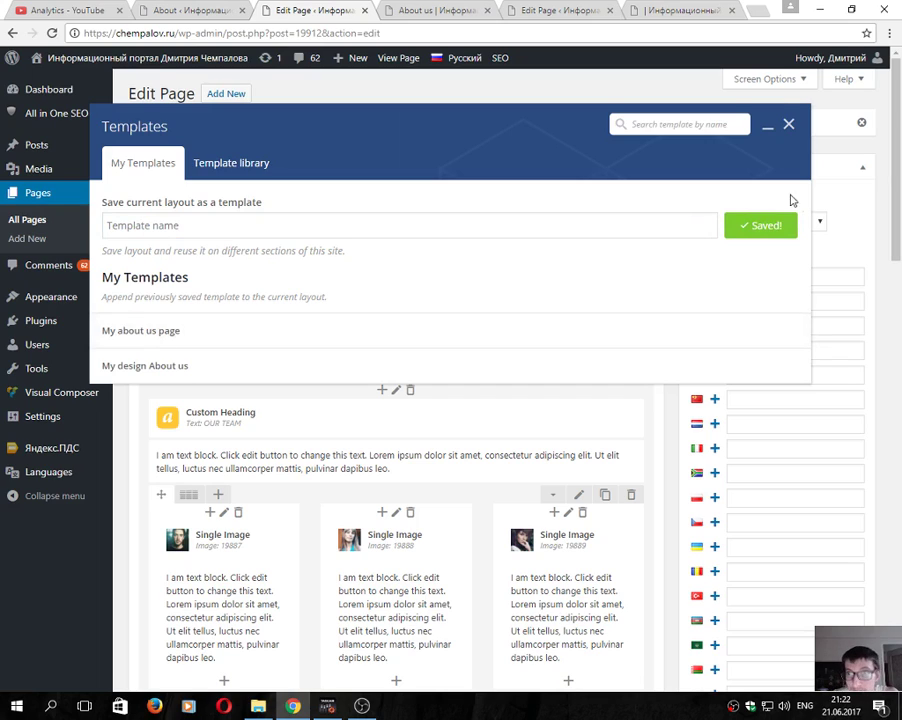
left_click(788, 124)
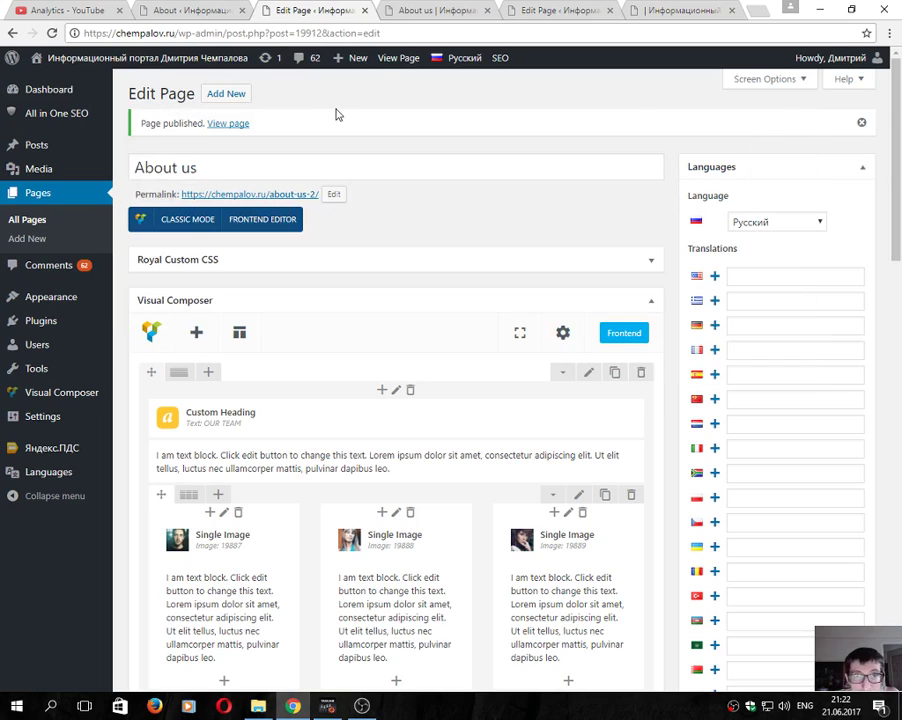
- Open another new page in a separate browser tab and switch it to Visual Composer's backend editor
right_click(360, 60)
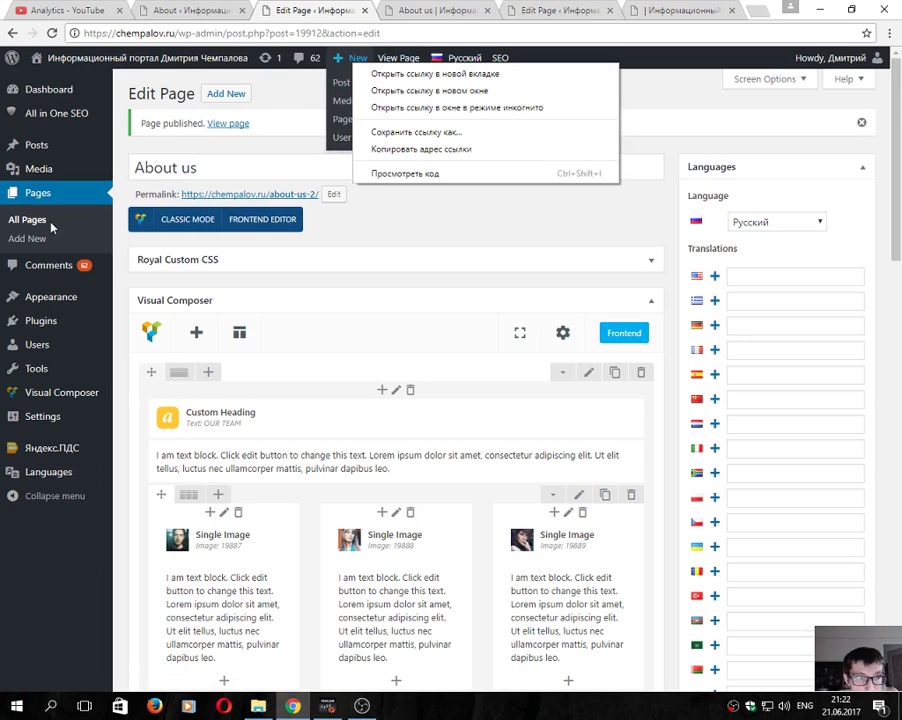
middle_click(20, 239)
left_click(373, 8)
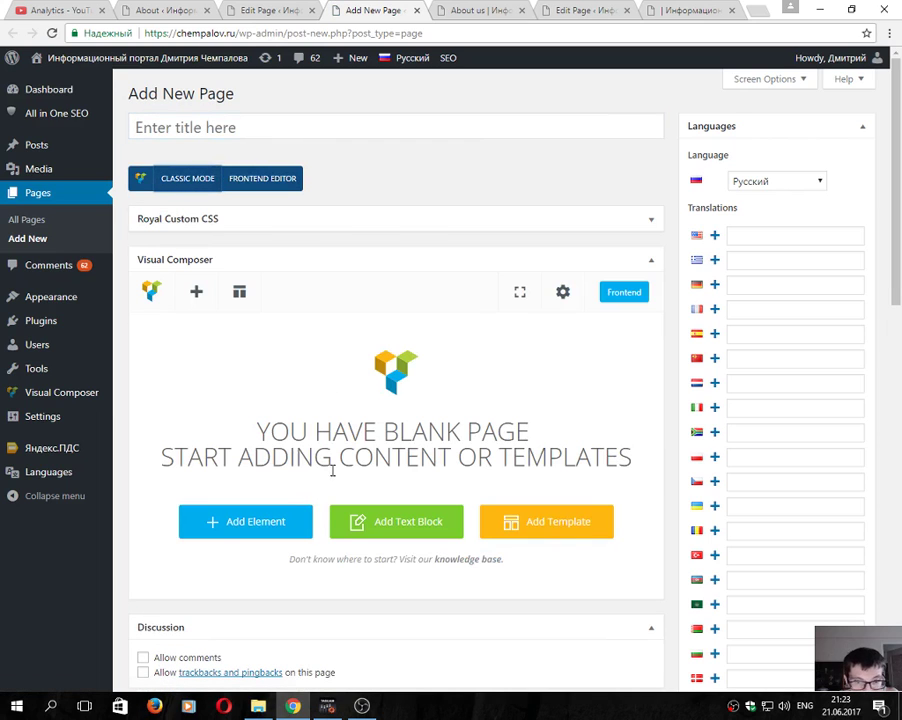
- Add the saved "My about us page" template to the blank page and preview the page
left_click(542, 523)
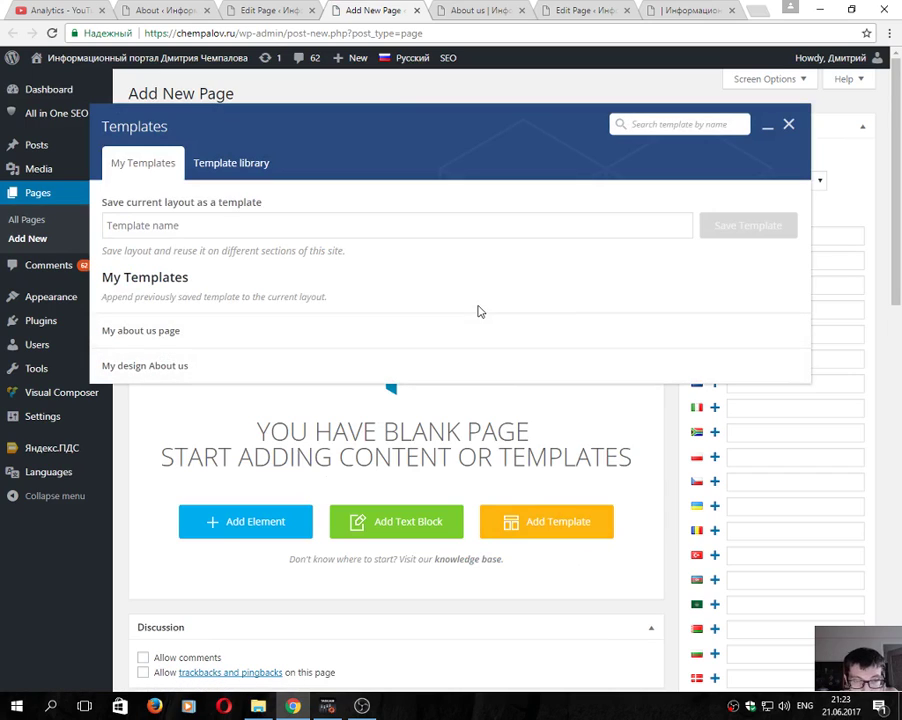
left_click(382, 344)
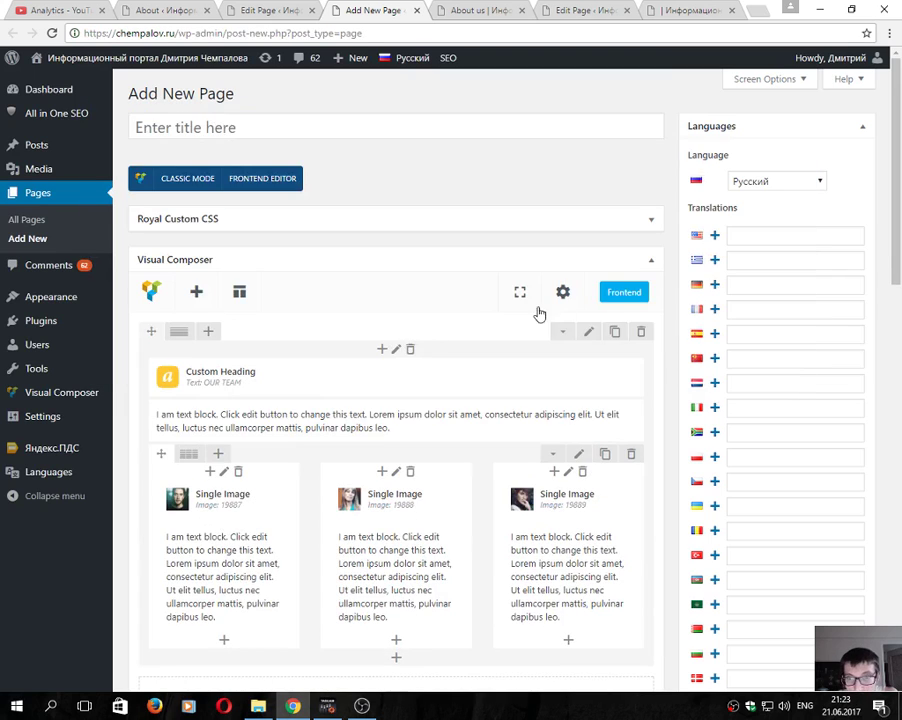
scroll(538, 312, "down", 4)
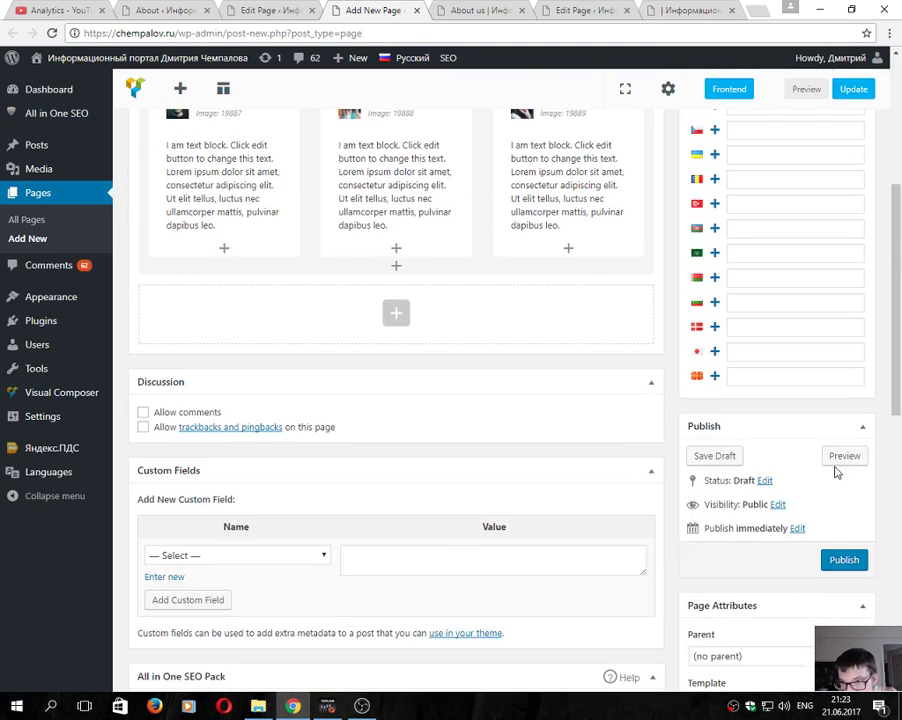
left_click(840, 457)
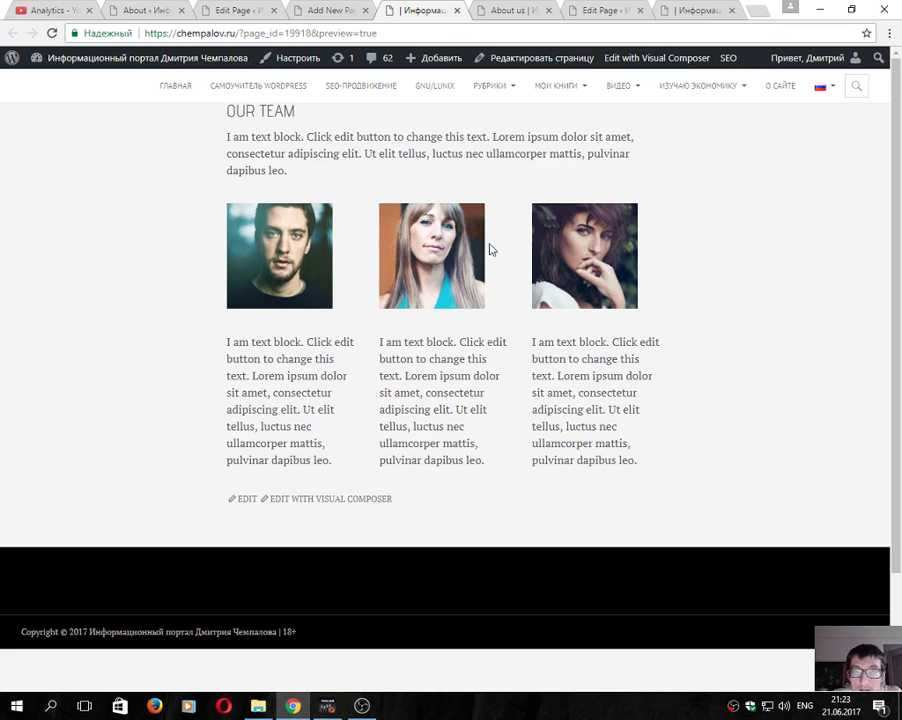
left_click(362, 707)
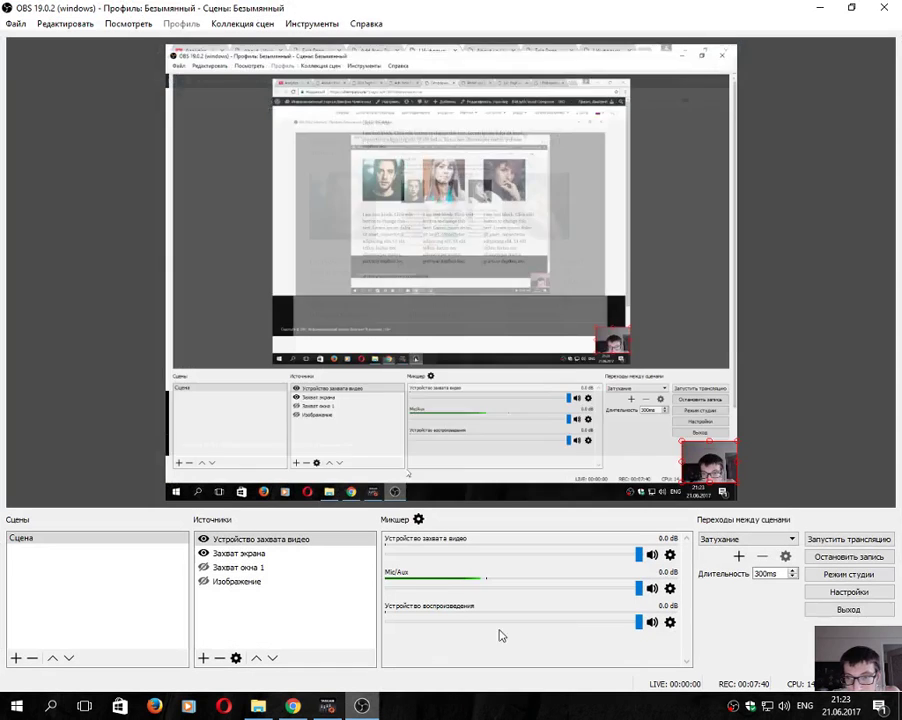